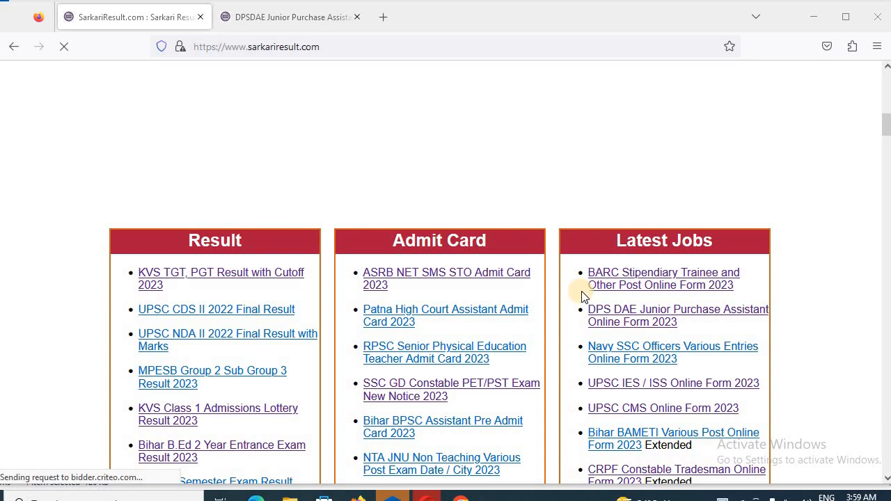
# Switch from the SarkariResult home page to the DPSDAE Junior Purchase Assistant post tab
pyautogui.scroll(9, 584, 293)
pyautogui.scroll(-8, 641, 337)
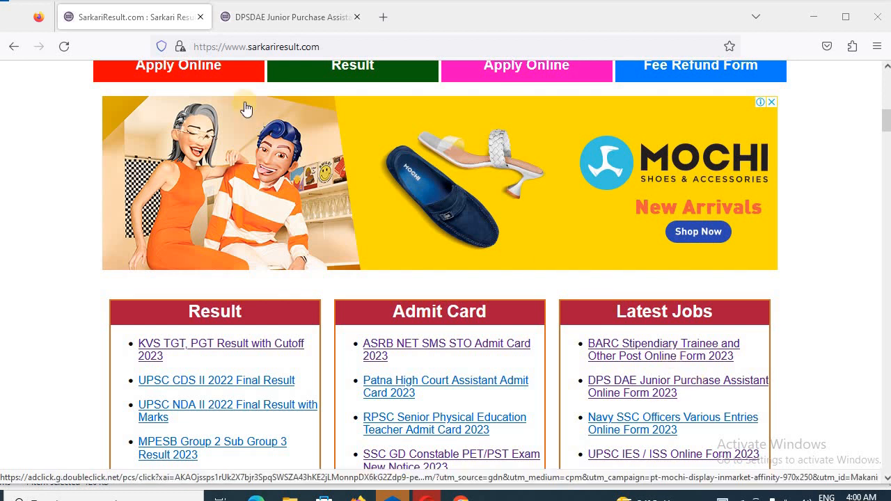
pyautogui.click(276, 20)
# Scroll past the Important Dates, Fees, Age Limit and Vacancy tables to Useful Important Links
pyautogui.scroll(-4, 409, 223)
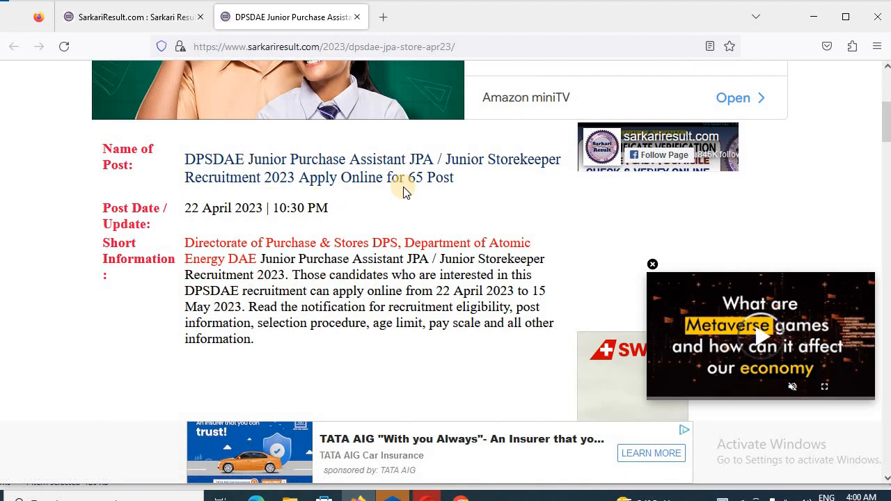
pyautogui.scroll(-10, 409, 178)
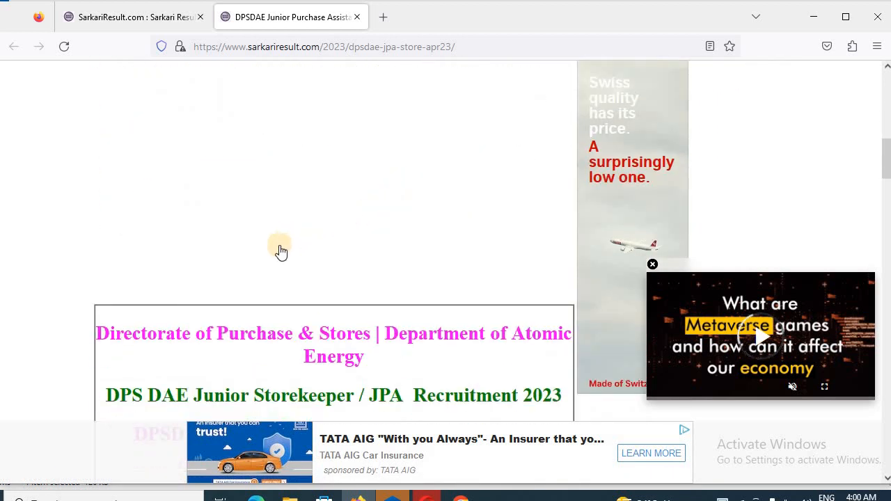
pyautogui.scroll(-2, 413, 326)
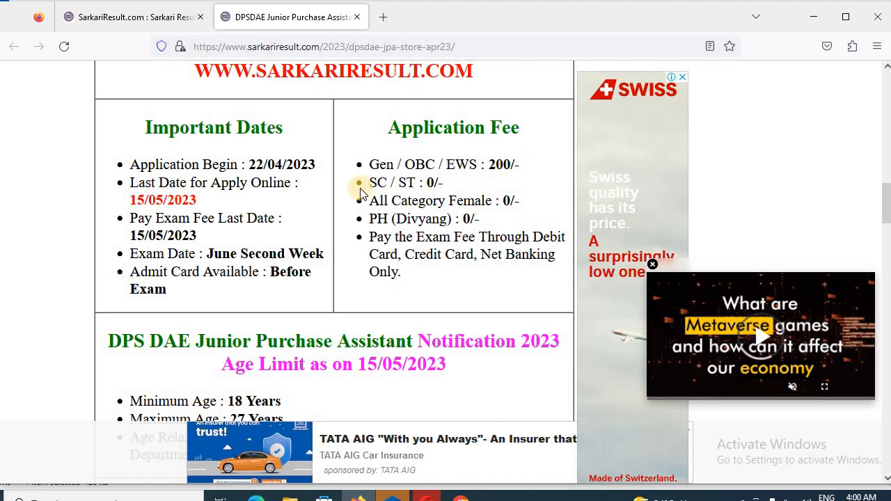
pyautogui.scroll(-3, 472, 220)
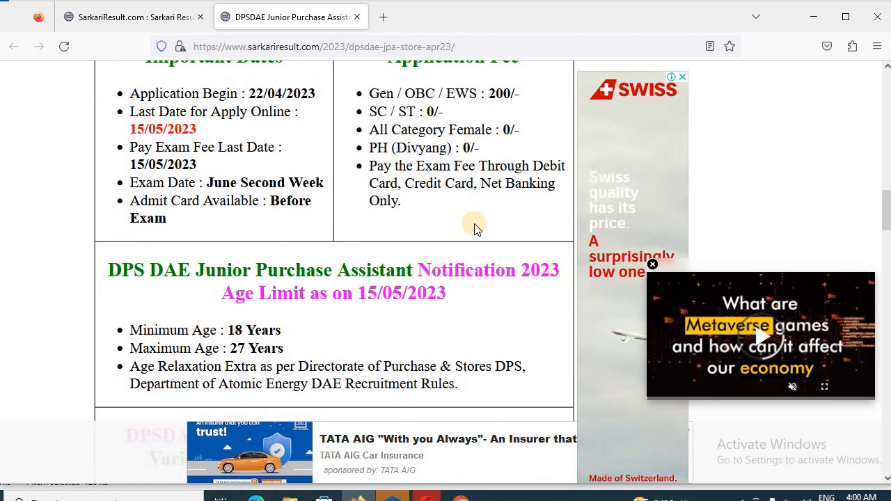
pyautogui.scroll(-10, 466, 236)
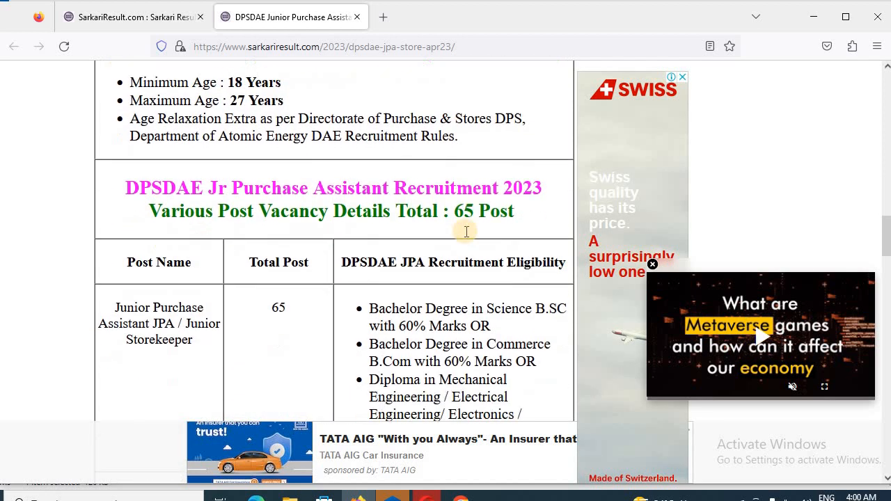
pyautogui.scroll(-10, 466, 236)
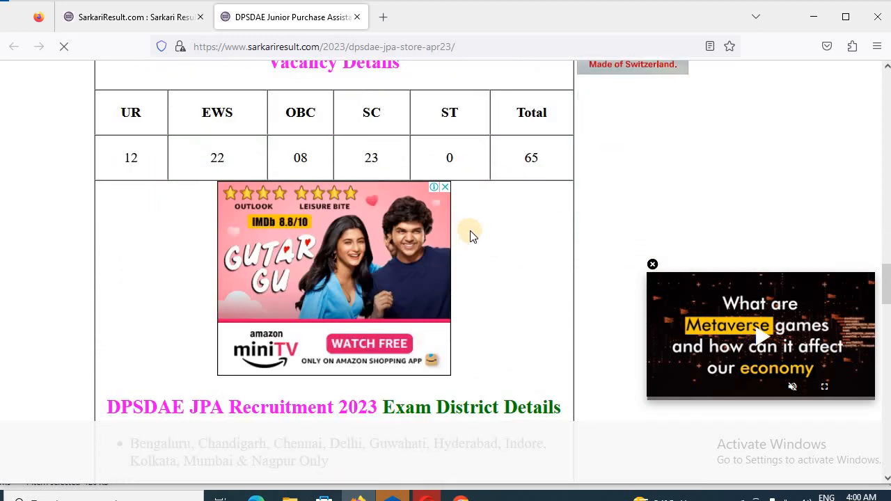
pyautogui.scroll(-5, 464, 247)
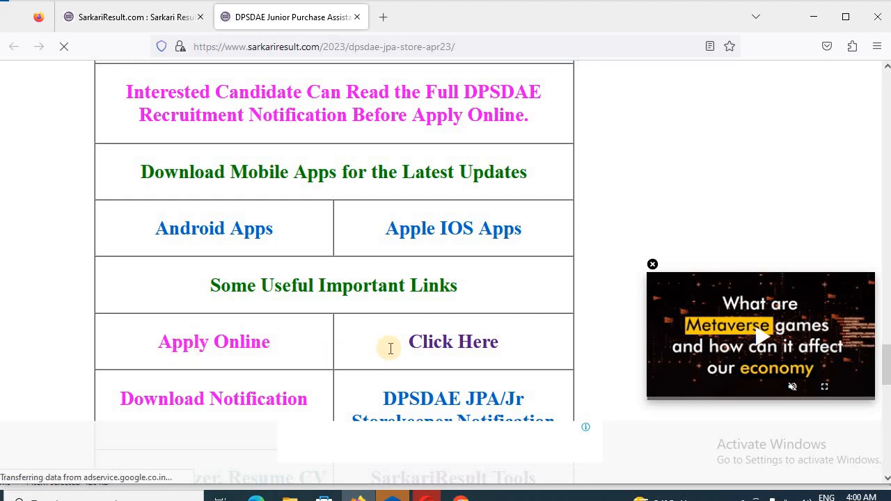
# Follow the Apply Online link to open dpsdae.formflix.in in a new tab
pyautogui.click(446, 346)
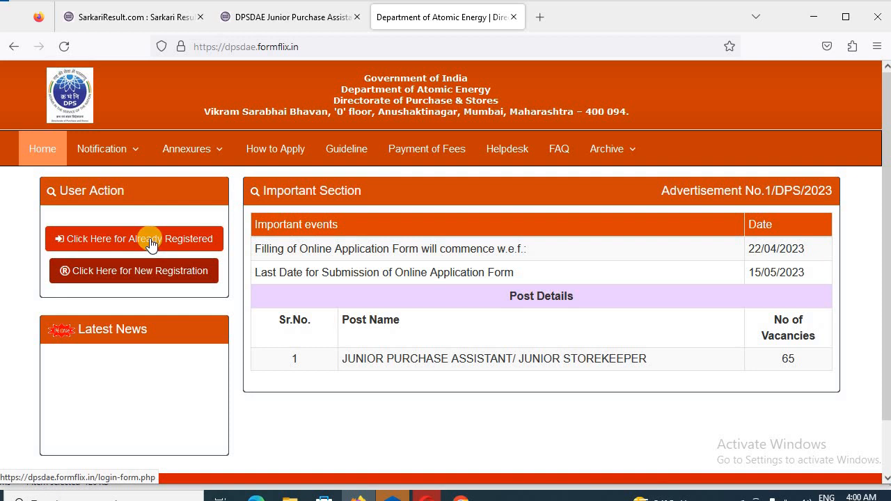
# Start a New Registration for Junior Purchase Assistant/Junior Storekeeper with Graduate in Science with 60% marks
pyautogui.click(110, 278)
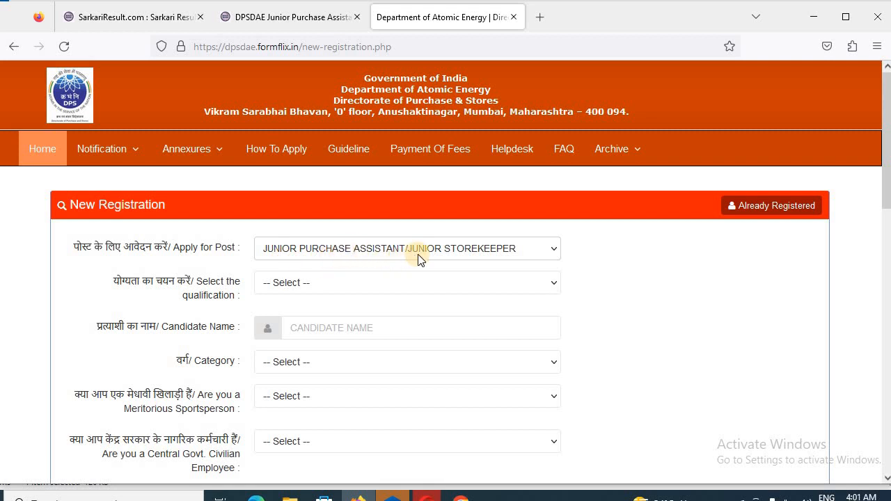
pyautogui.click(472, 252)
pyautogui.click(471, 251)
pyautogui.scroll(-1, 325, 272)
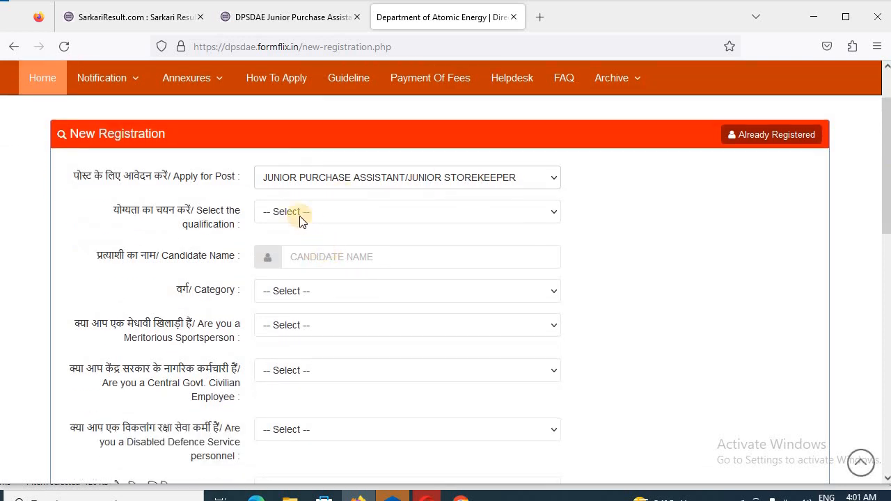
pyautogui.click(340, 212)
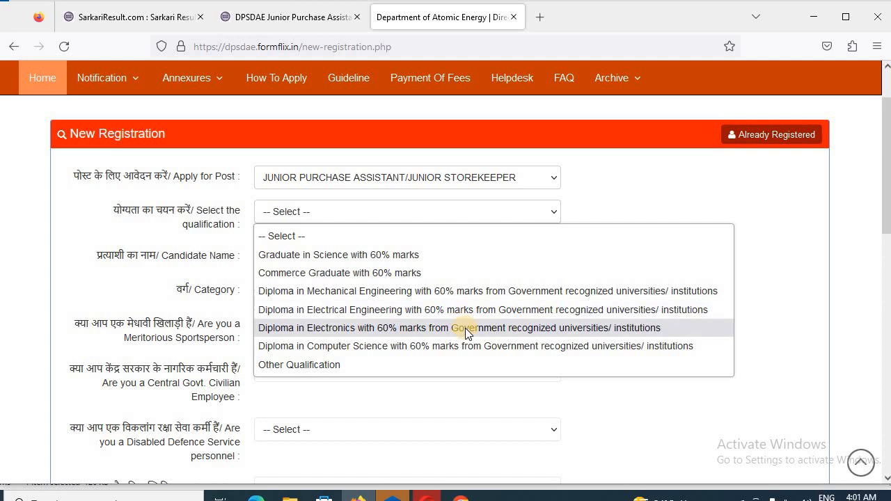
pyautogui.click(453, 256)
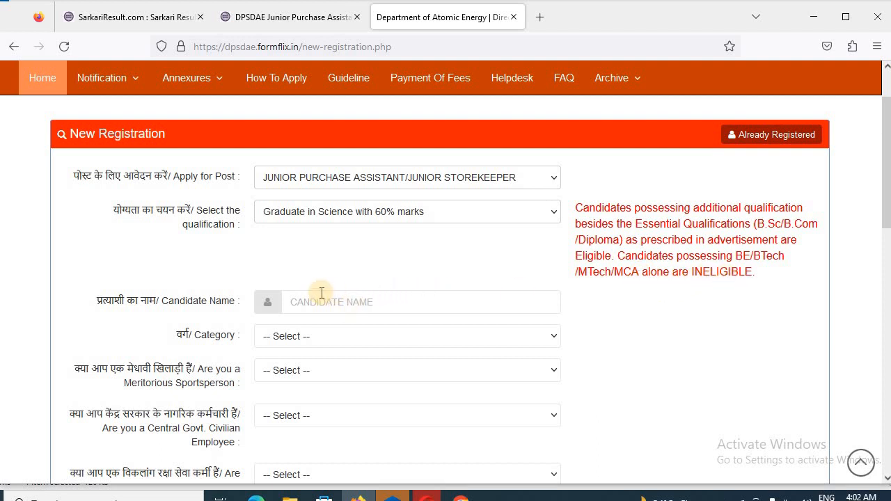
pyautogui.scroll(-1, 325, 273)
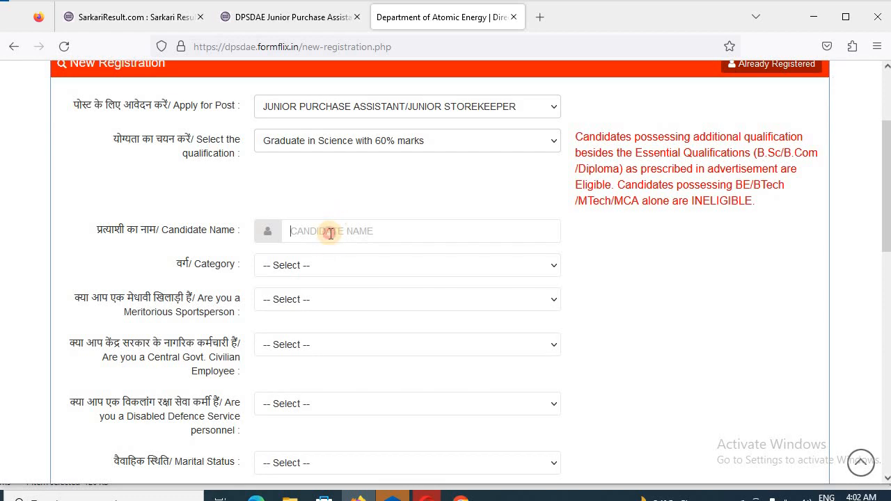
# Enter the candidate's name, set category SC, and answer No to sportsperson, civilian-employee and disabled-defence questions
pyautogui.click(331, 233)
pyautogui.write('RAAZ')
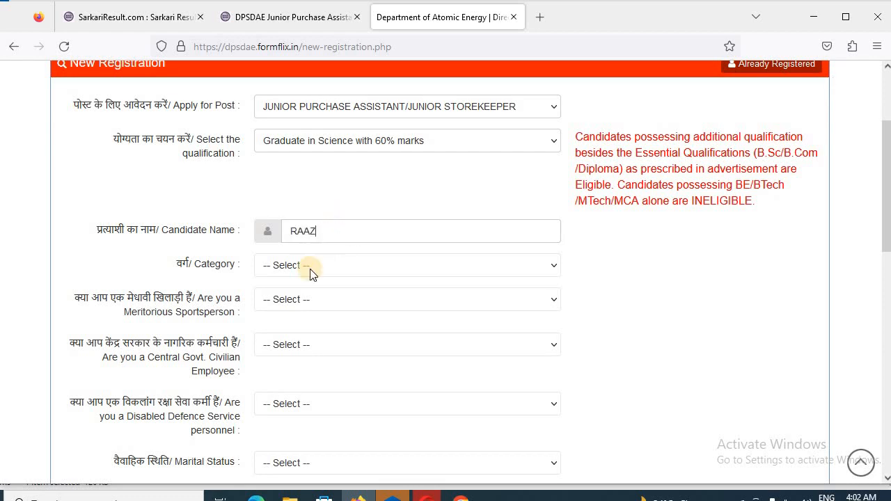
pyautogui.click(311, 266)
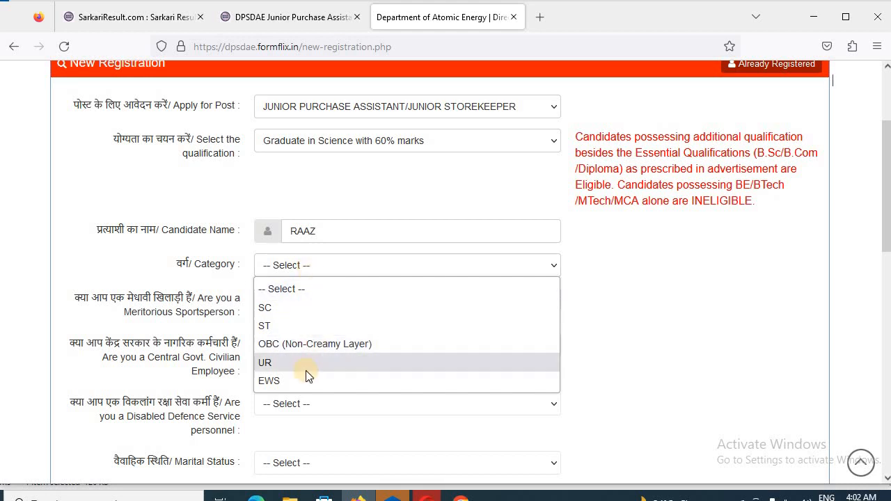
pyautogui.click(301, 311)
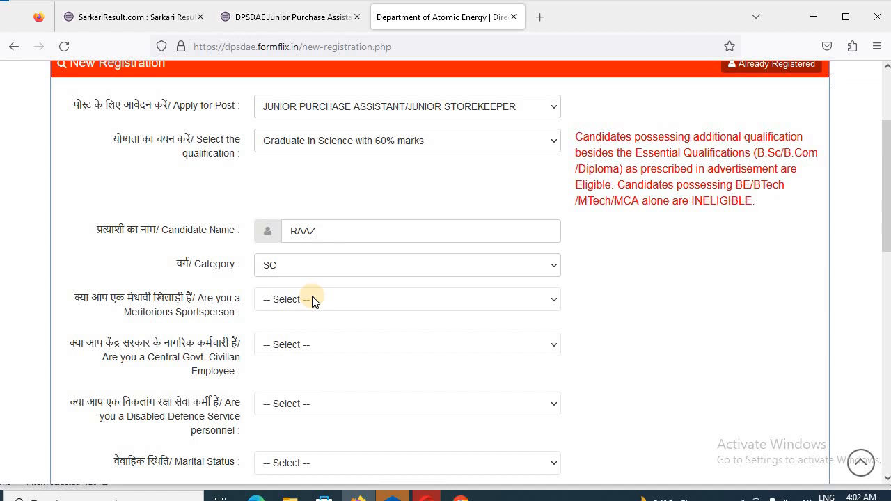
pyautogui.click(312, 299)
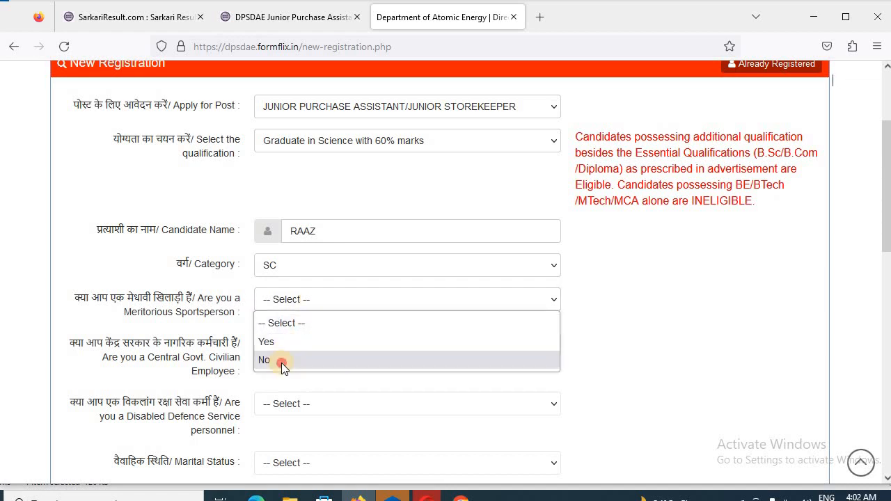
pyautogui.click(282, 360)
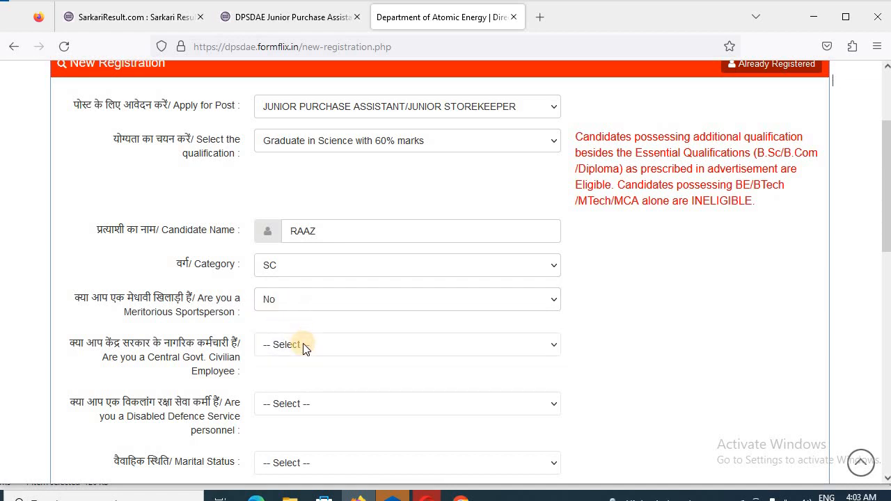
pyautogui.click(311, 346)
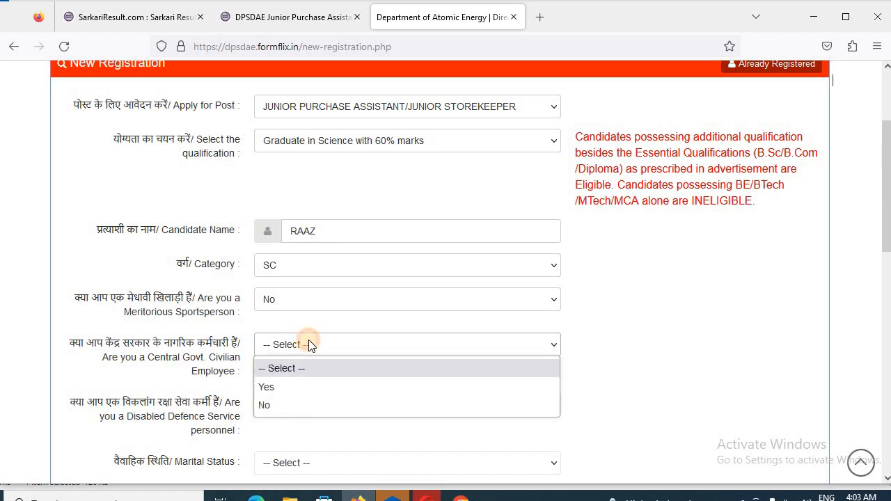
pyautogui.click(278, 398)
pyautogui.scroll(-2, 387, 400)
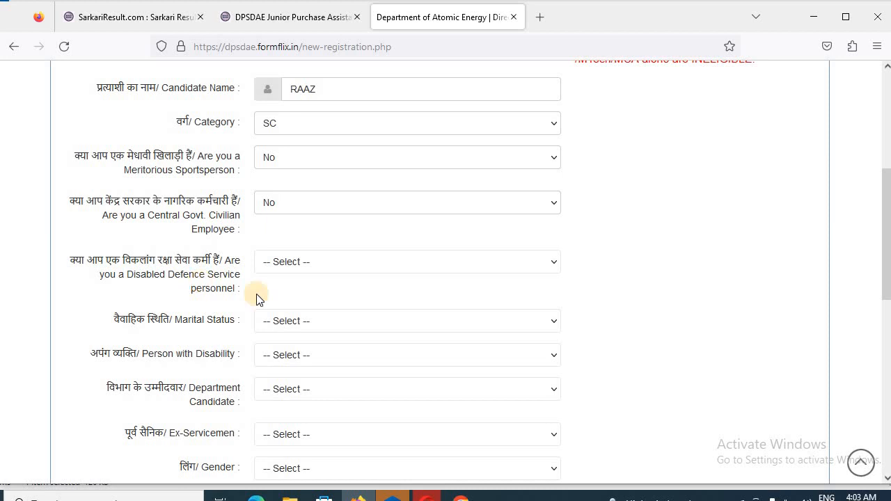
pyautogui.click(340, 262)
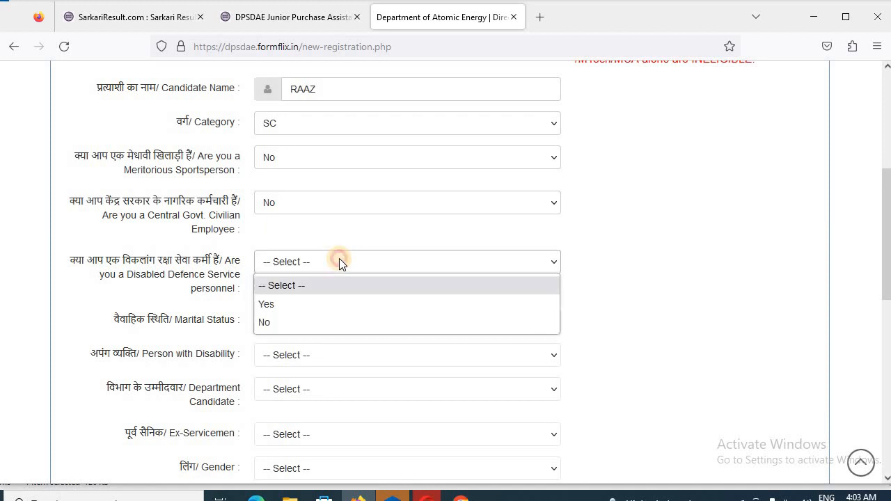
pyautogui.click(319, 322)
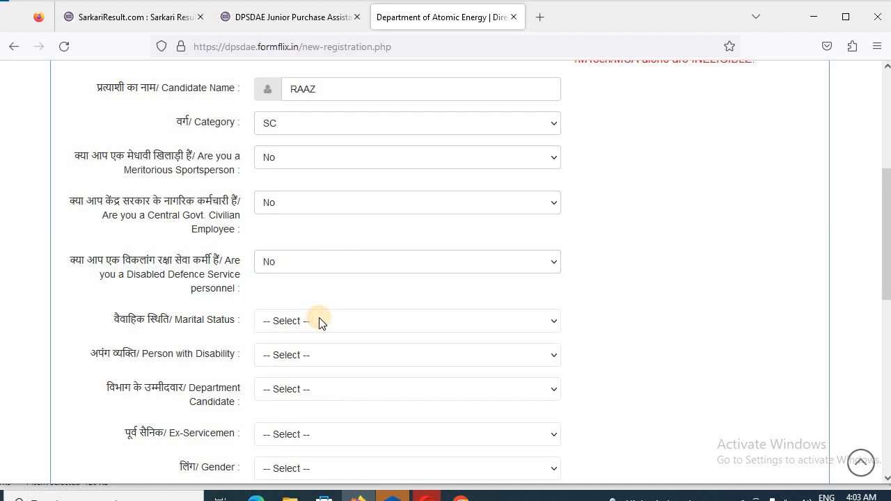
# Set marital status Single and gender Male; answer No for disability, department candidate and ex-servicemen
pyautogui.click(308, 318)
pyautogui.click(272, 362)
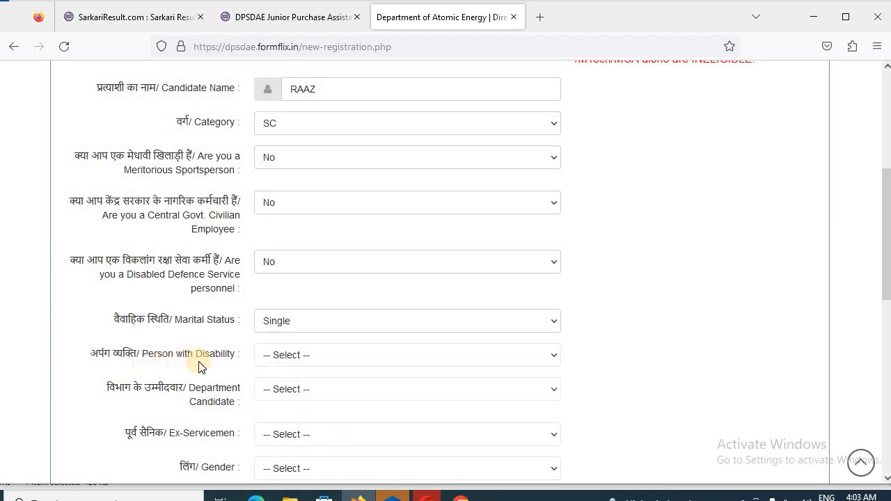
pyautogui.click(293, 356)
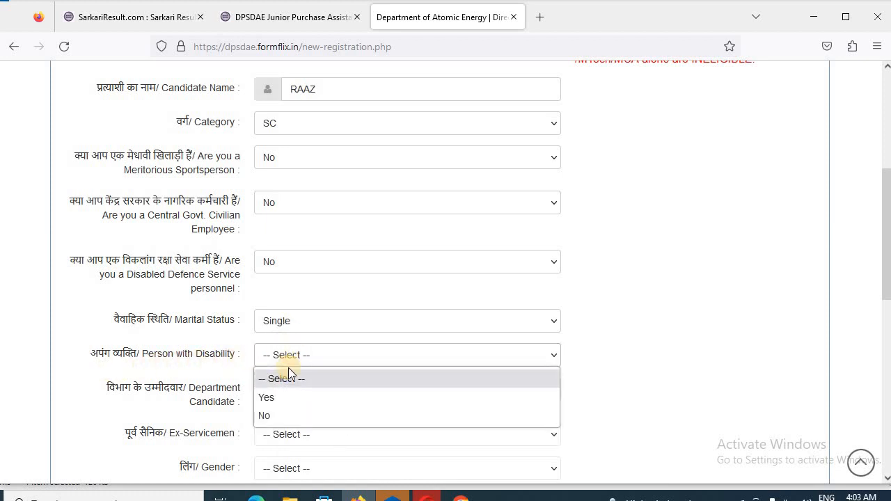
pyautogui.click(262, 415)
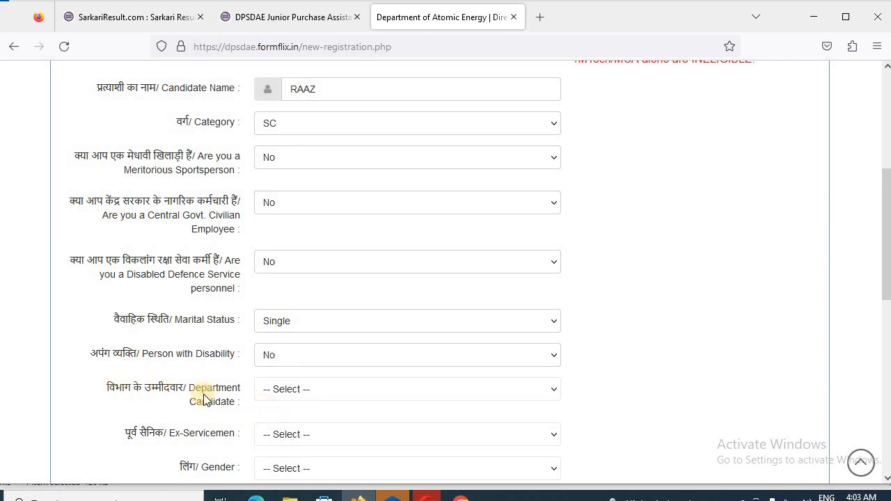
pyautogui.click(333, 389)
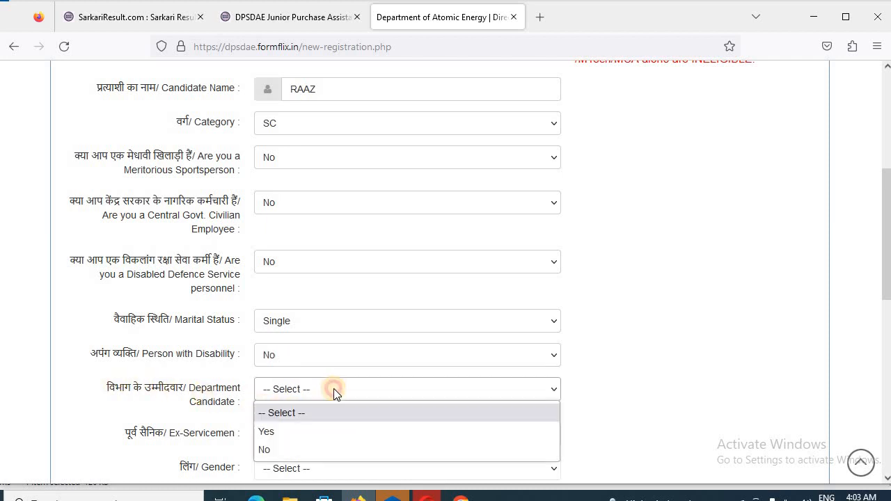
pyautogui.click(306, 450)
pyautogui.scroll(-2, 362, 424)
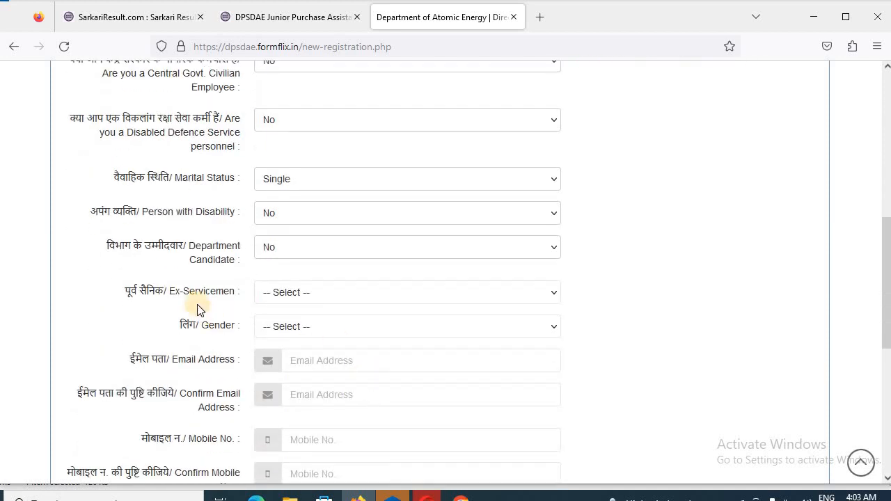
pyautogui.click(297, 294)
pyautogui.click(262, 358)
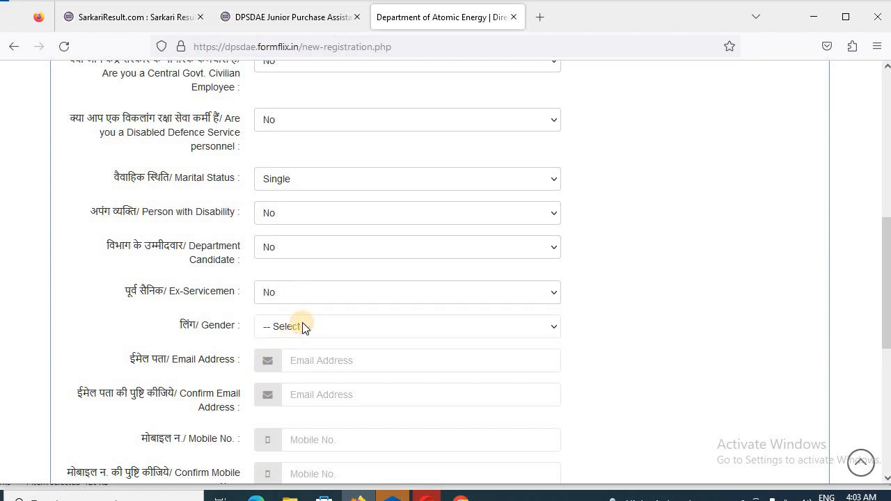
pyautogui.click(303, 327)
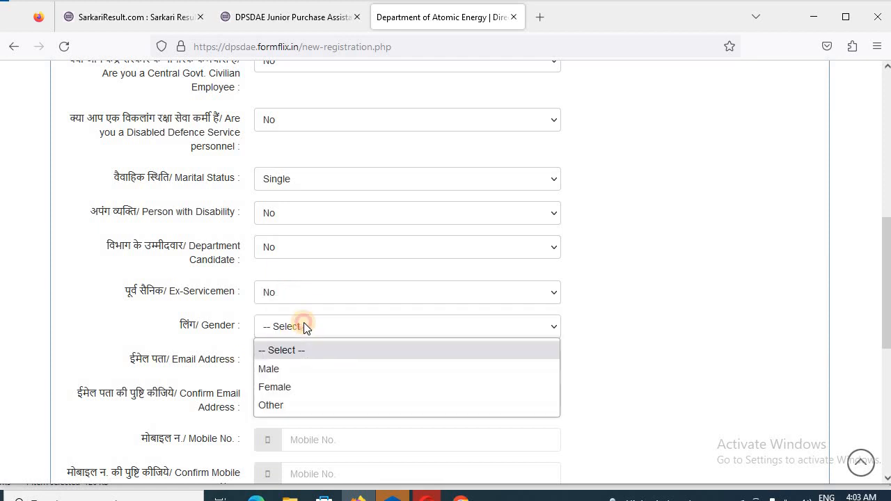
pyautogui.click(278, 370)
pyautogui.scroll(-1, 348, 358)
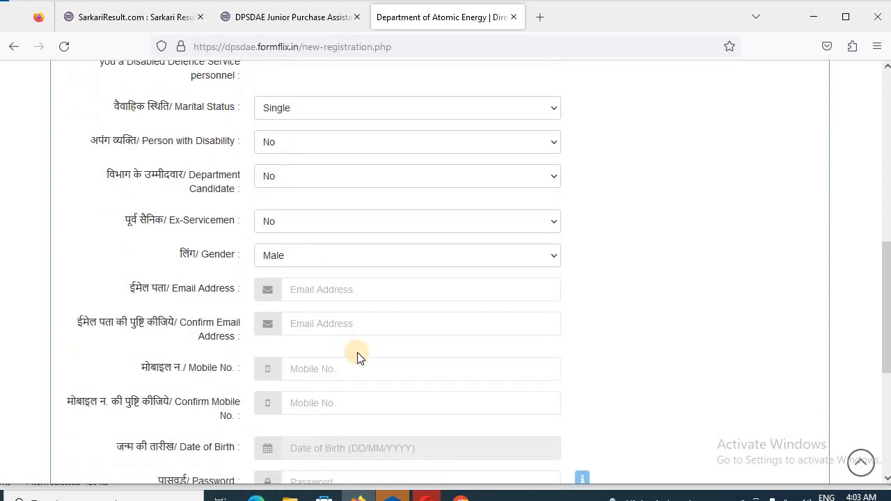
# Open the Date of Birth calendar and navigate back to the 2000s decade
pyautogui.click(331, 291)
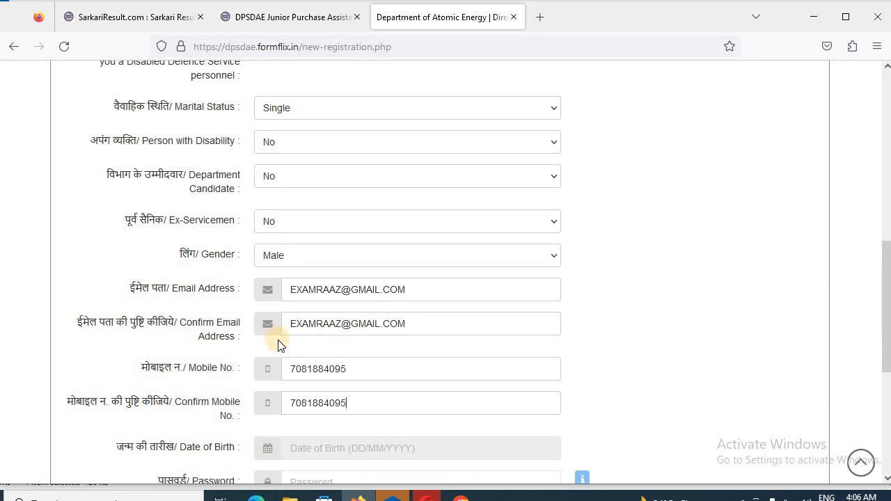
pyautogui.scroll(-2, 338, 362)
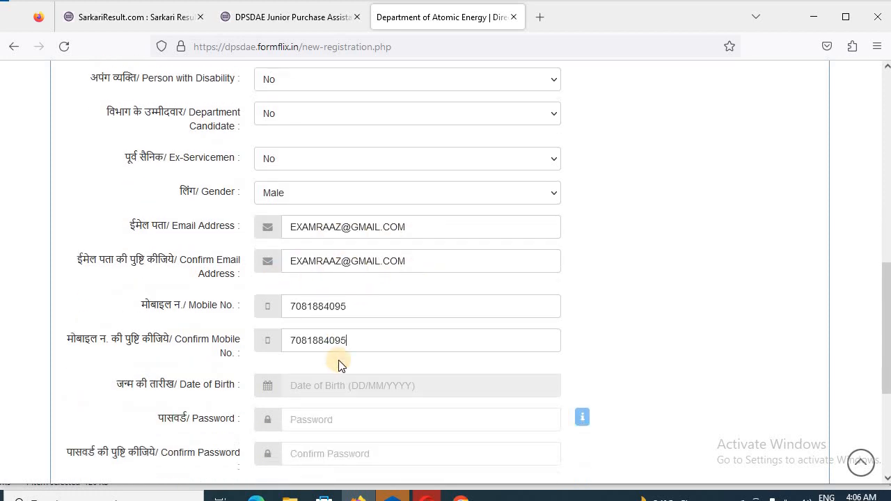
pyautogui.scroll(-2, 339, 365)
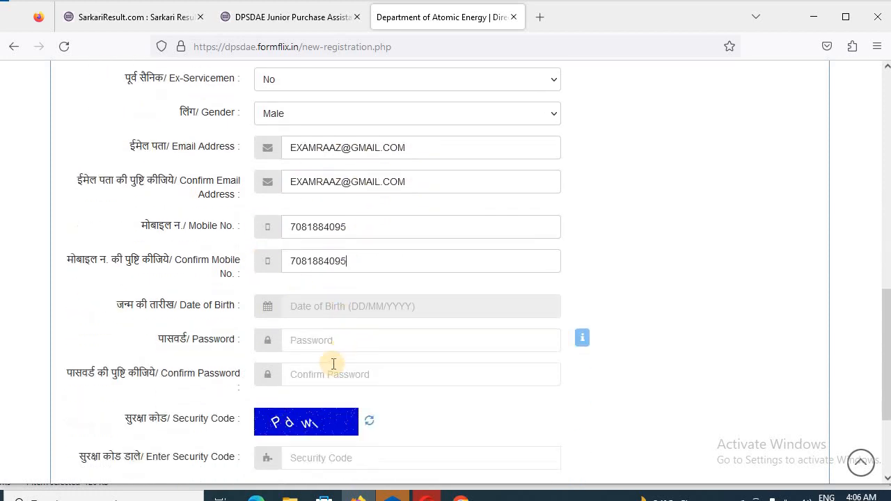
pyautogui.scroll(-2, 296, 339)
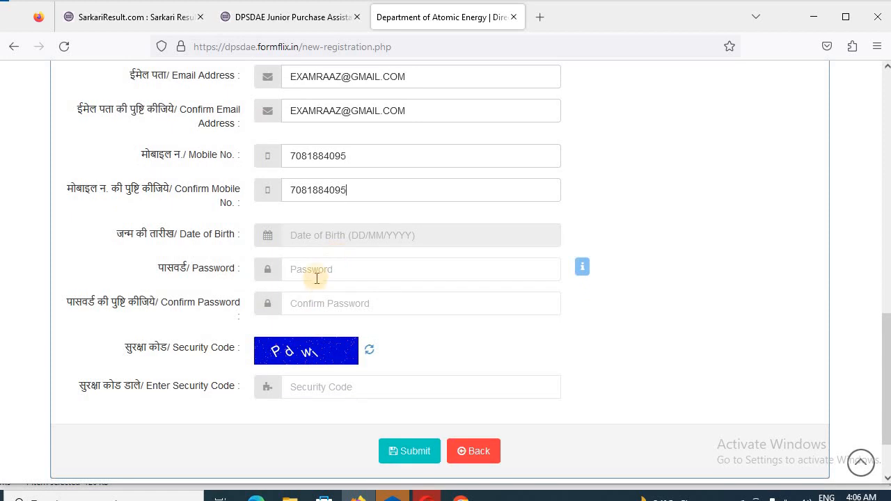
pyautogui.click(324, 239)
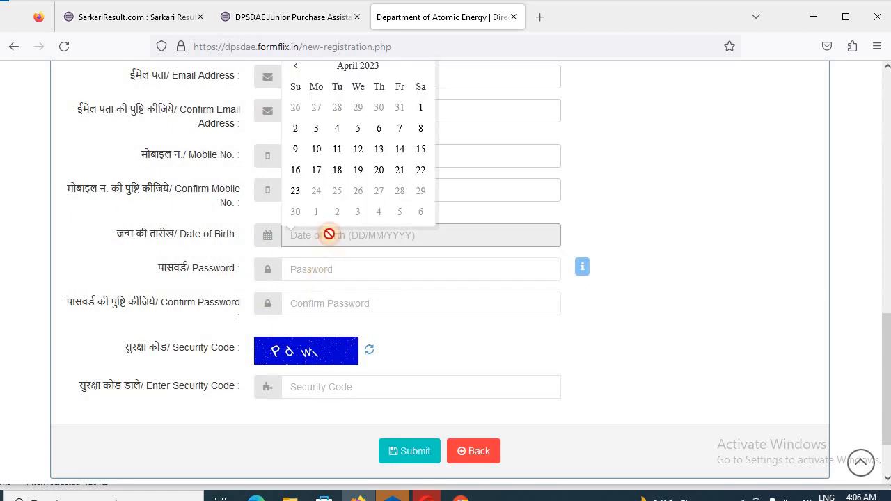
pyautogui.click(368, 74)
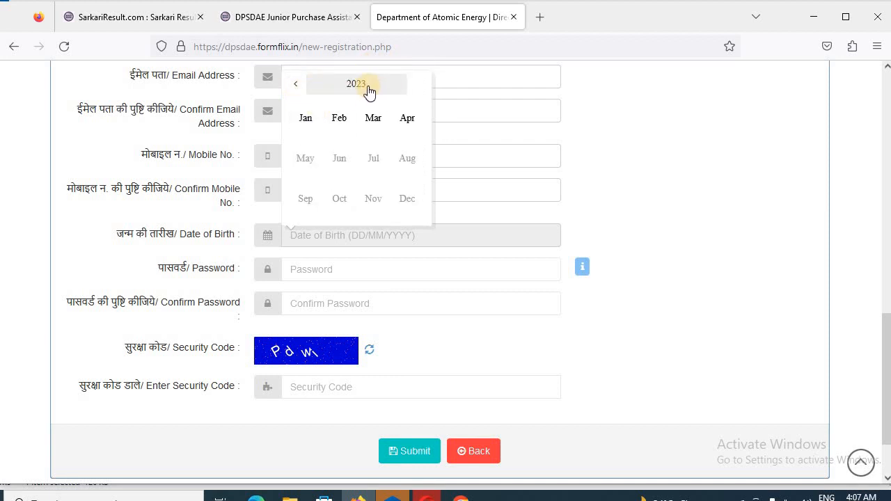
pyautogui.click(368, 87)
pyautogui.click(301, 86)
pyautogui.click(300, 86)
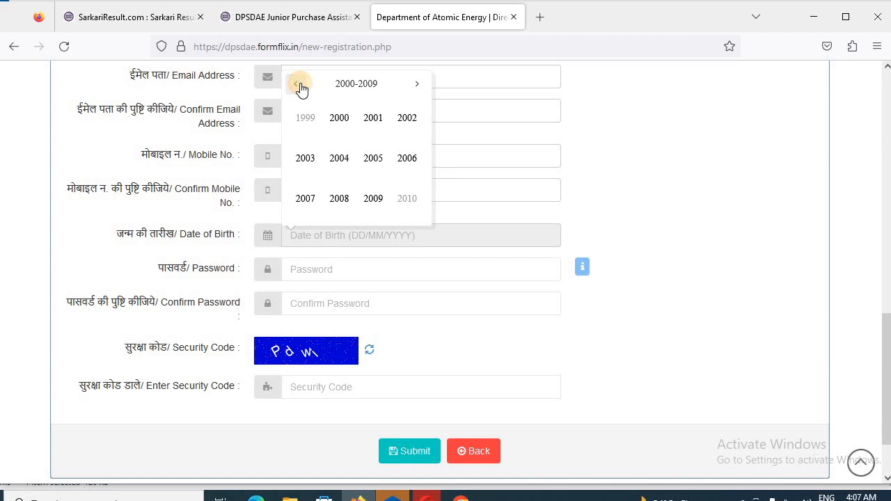
pyautogui.click(301, 86)
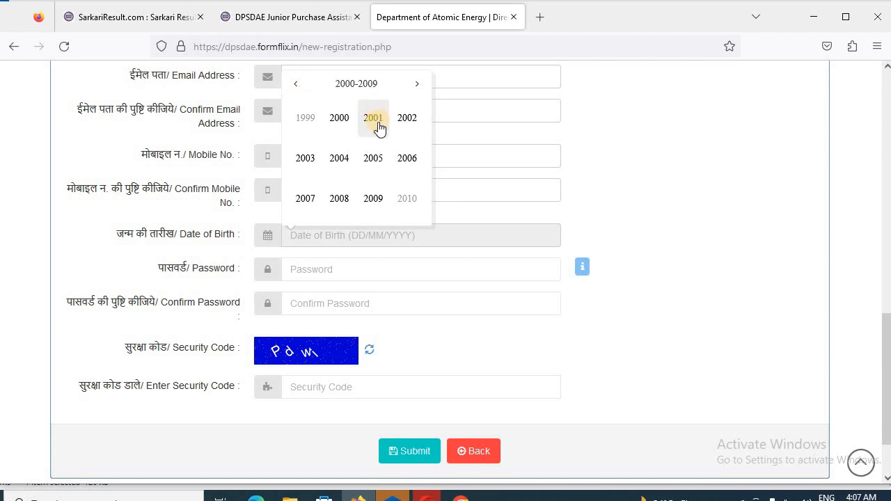
# Choose 6 February 2001 as the birth date, then open a new tab for the password
pyautogui.click(375, 120)
pyautogui.click(339, 118)
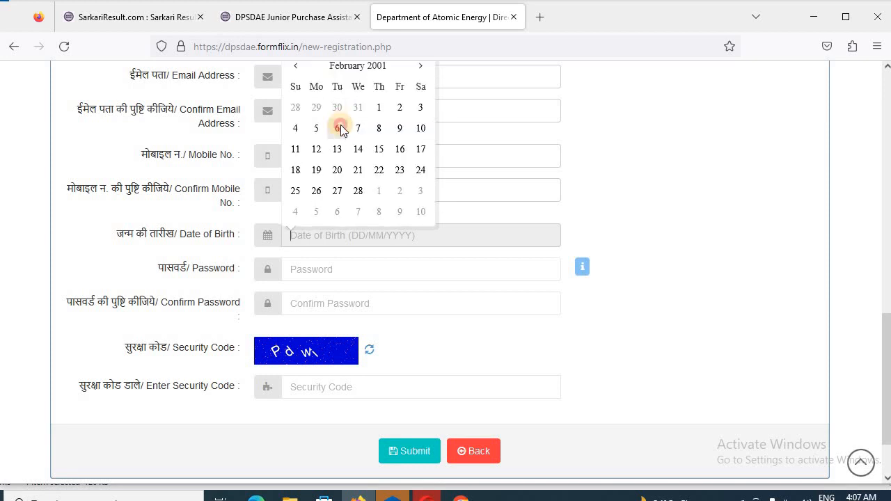
pyautogui.click(338, 125)
pyautogui.click(314, 261)
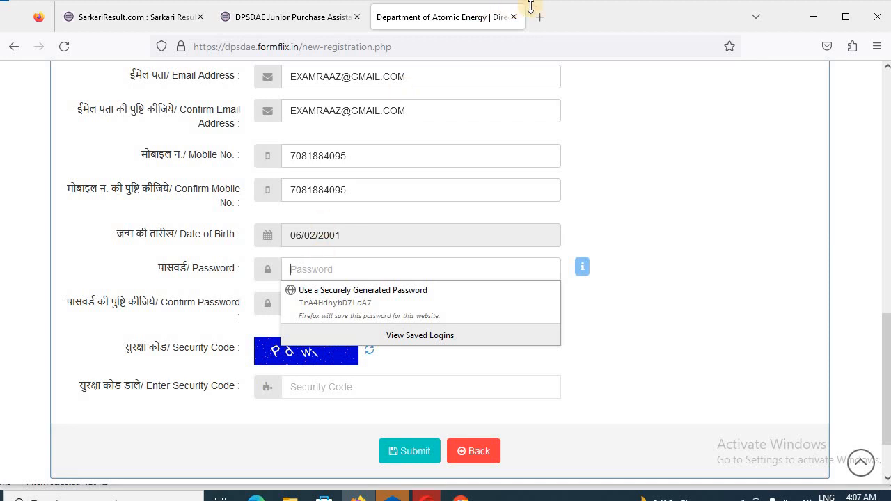
pyautogui.click(546, 21)
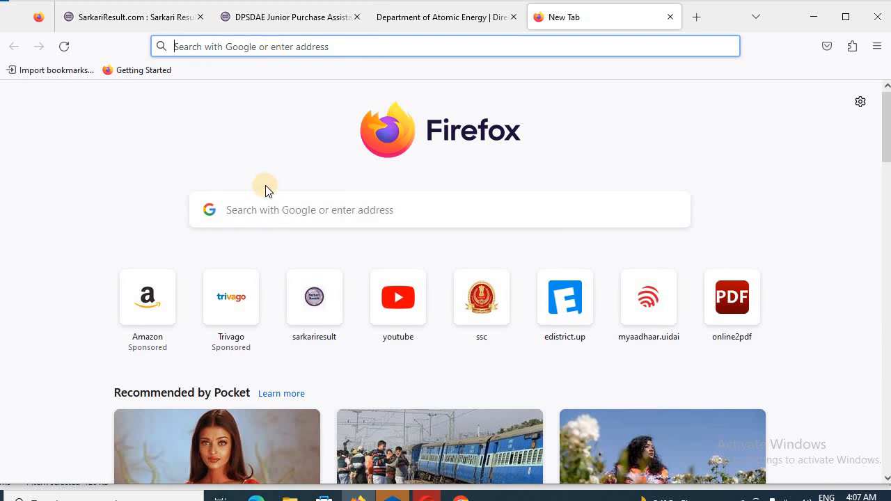
# Draft the account password in the new tab's address bar, then return to the registration form
pyautogui.click(270, 199)
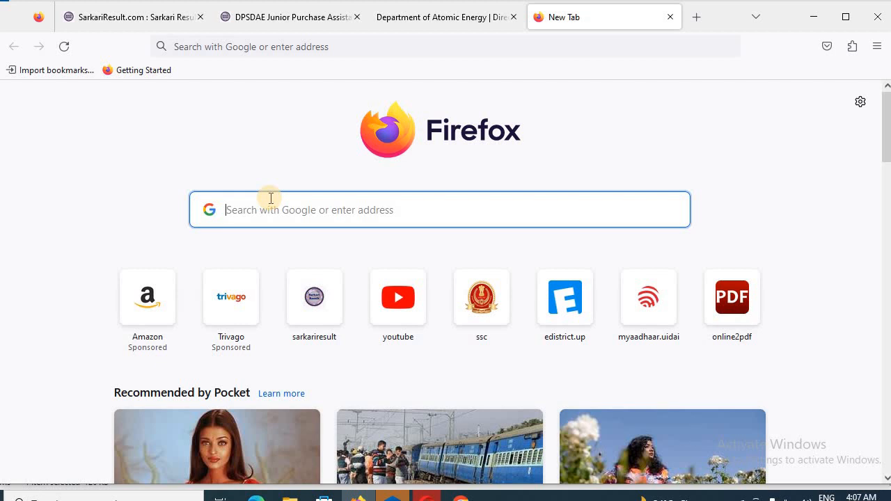
pyautogui.write('A')
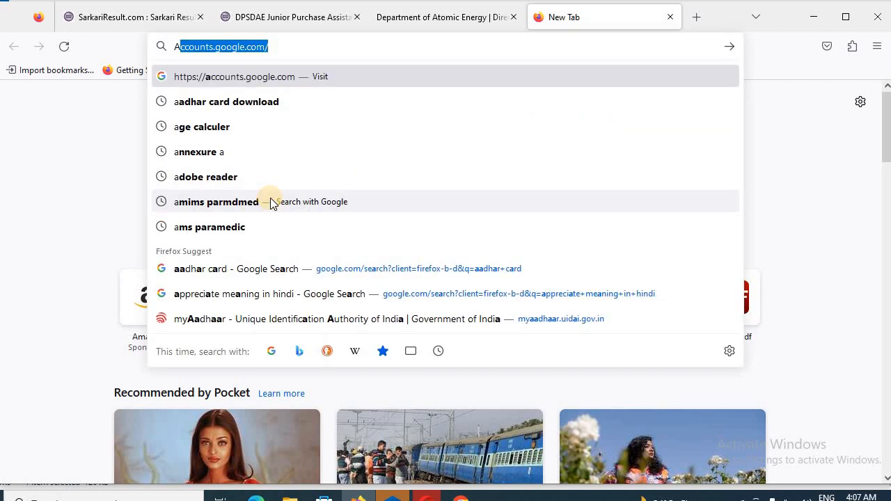
pyautogui.write('bx')
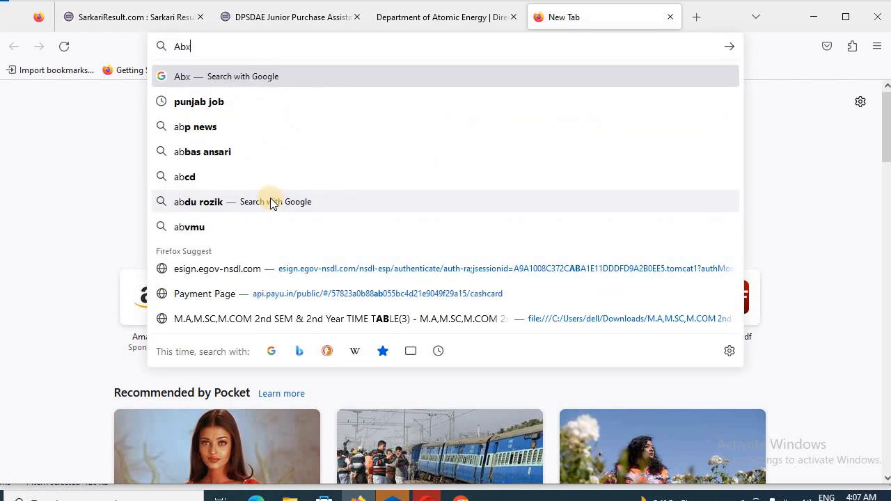
pyautogui.press('BackSpace')
pyautogui.write('c')
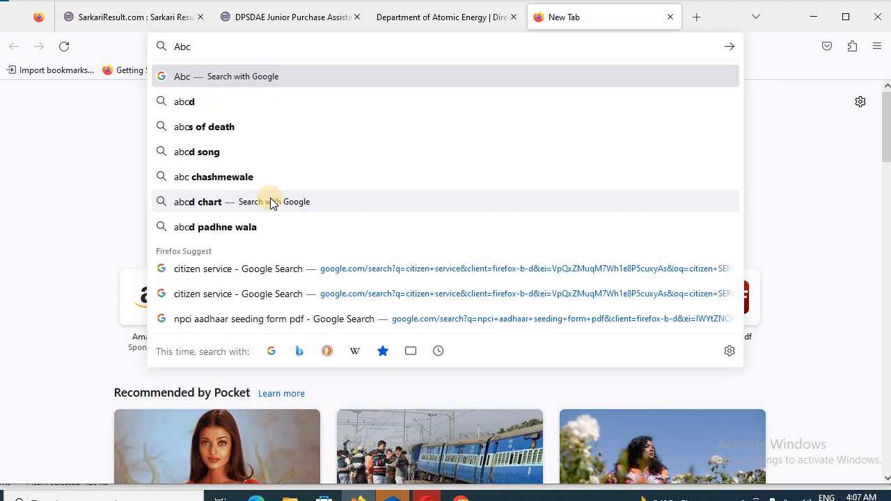
pyautogui.write('@1234')
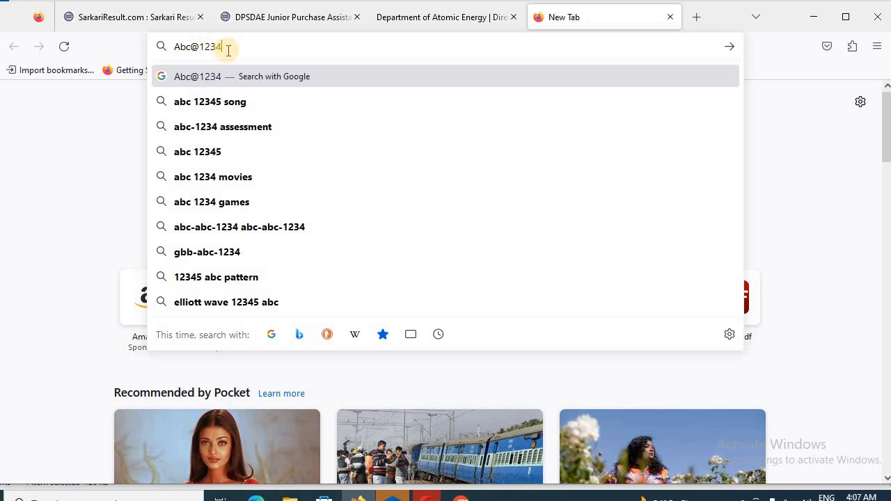
pyautogui.click(457, 18)
# Review and dismiss the Password Policy rules, then restart entering the password manually
pyautogui.click(327, 269)
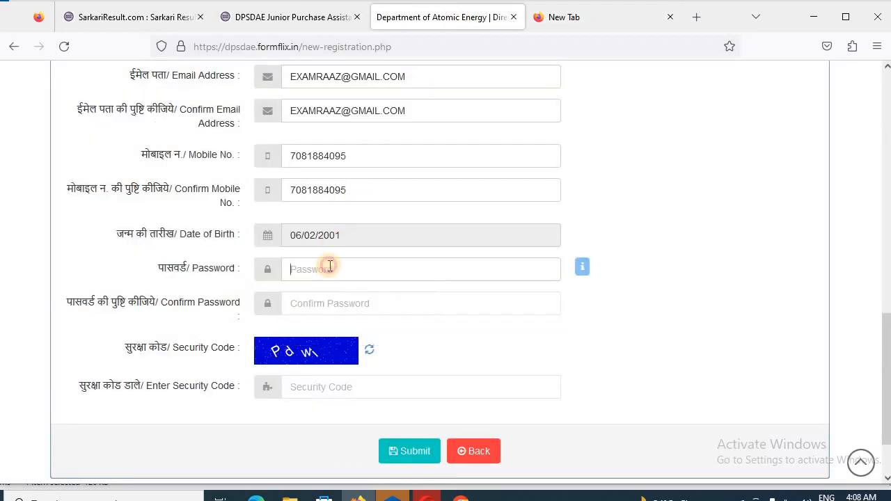
pyautogui.write('a')
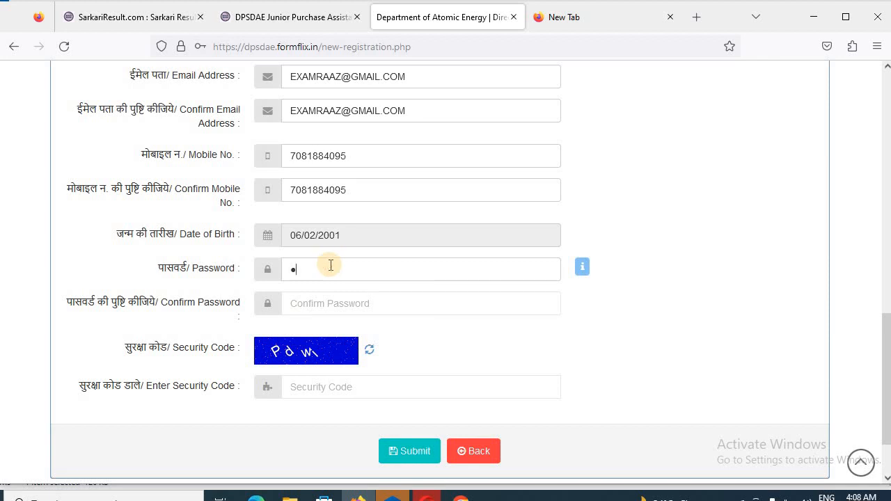
pyautogui.write('••')
pyautogui.press('BackSpace')
pyautogui.press('BackSpace')
pyautogui.press('BackSpace')
pyautogui.press('BackSpace')
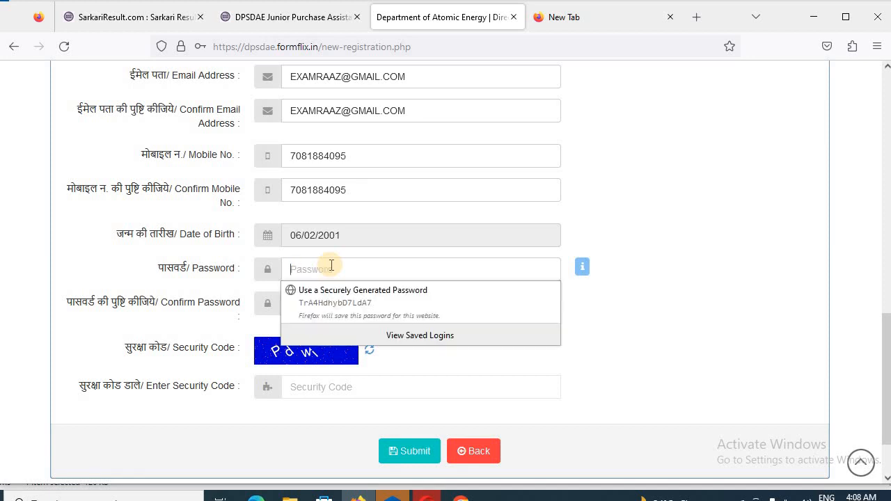
pyautogui.click(585, 271)
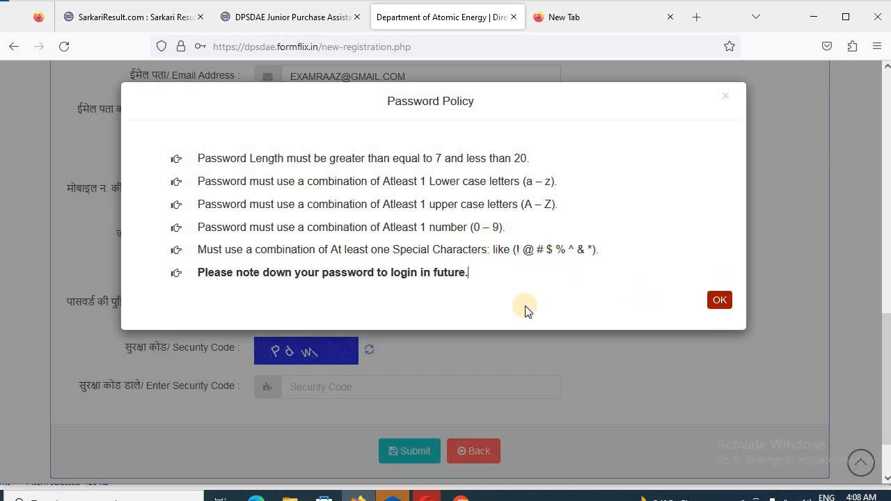
pyautogui.click(724, 298)
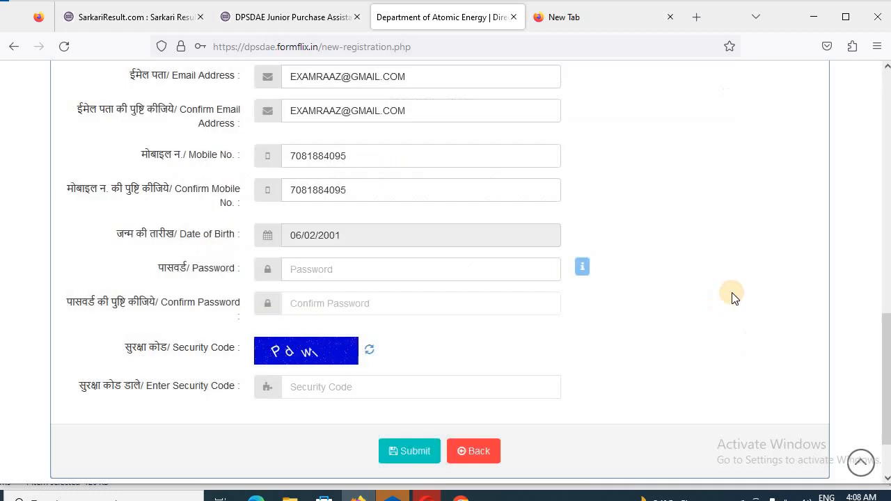
pyautogui.click(345, 264)
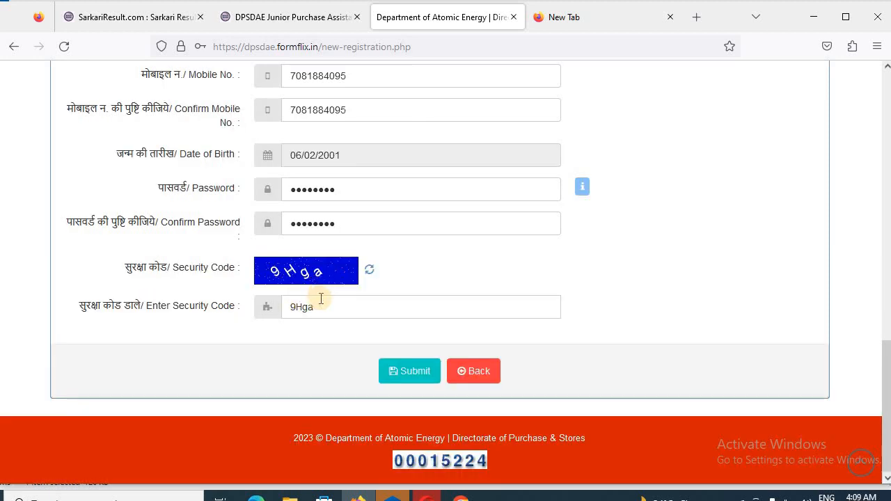
# Submit the registration, confirm the email and mobile details, and acknowledge the success message
pyautogui.click(398, 371)
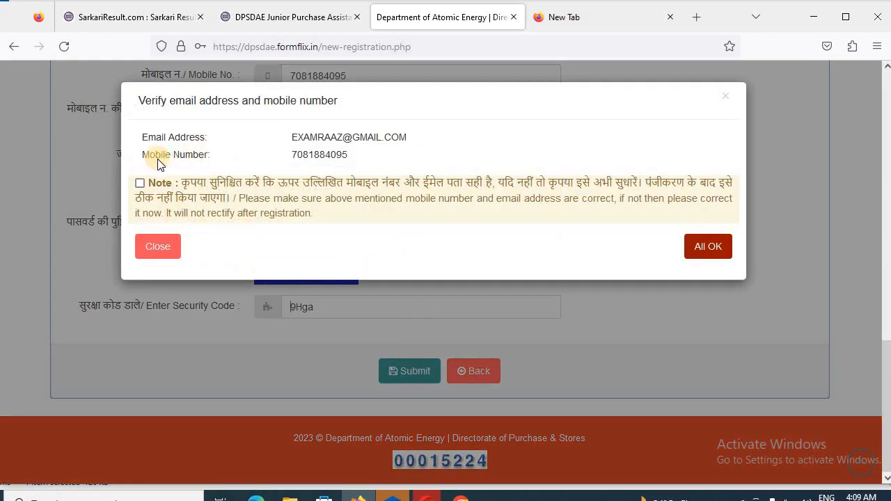
pyautogui.click(140, 183)
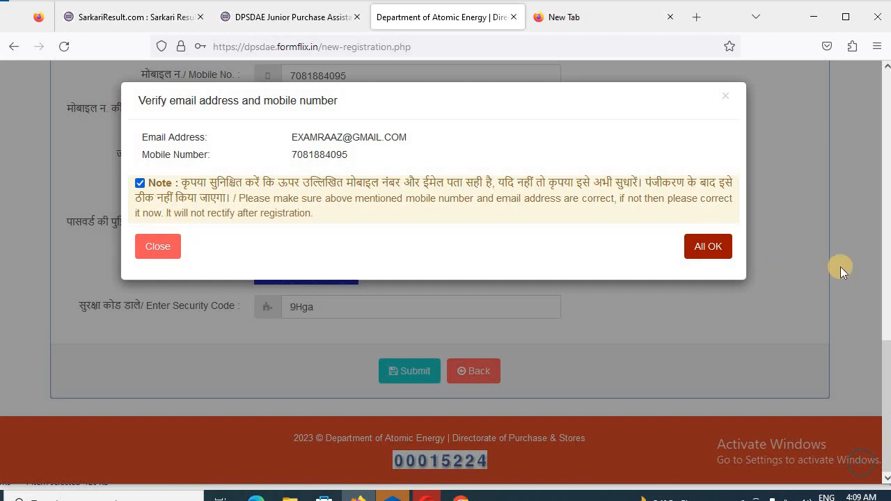
pyautogui.click(696, 249)
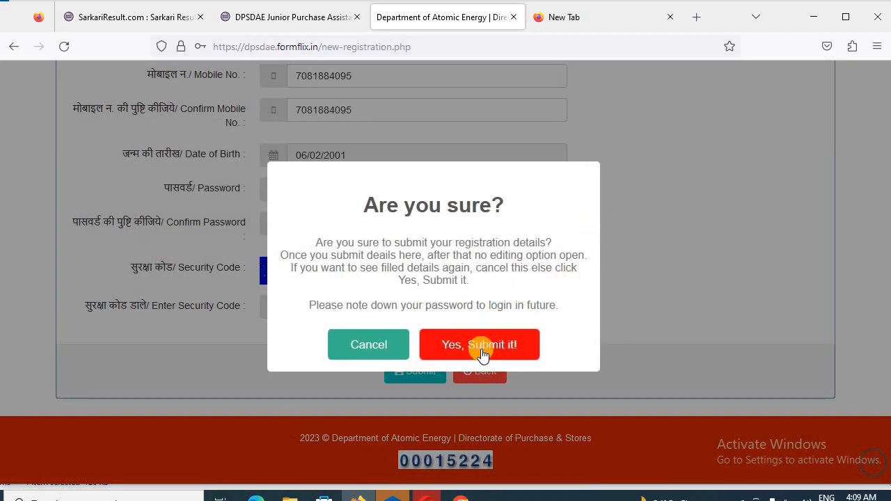
pyautogui.click(482, 349)
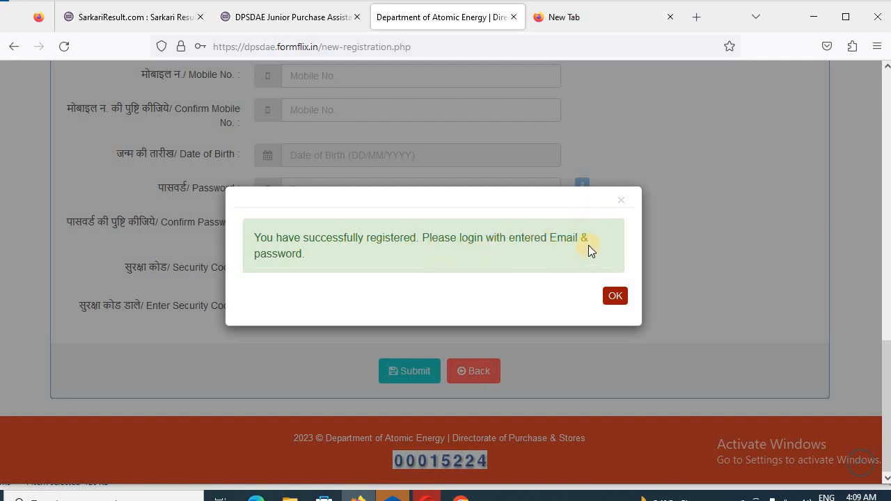
pyautogui.click(620, 302)
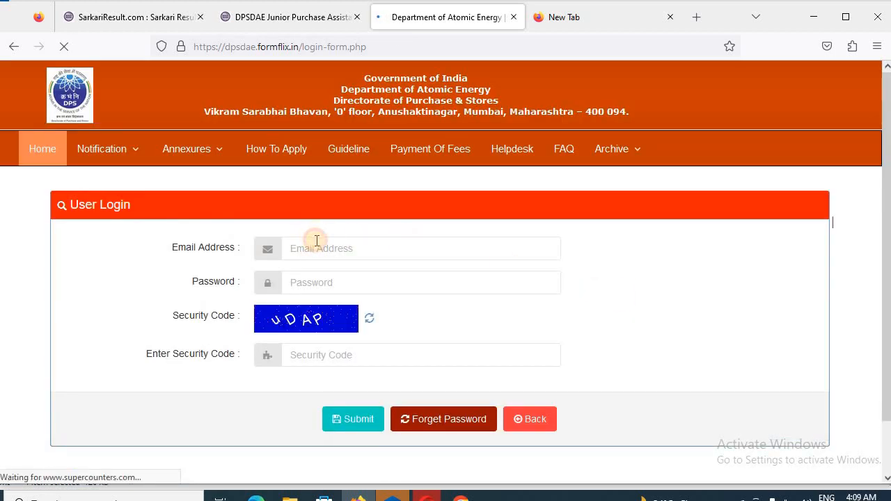
# Log in with the registered email address, account password and security code
pyautogui.click(317, 240)
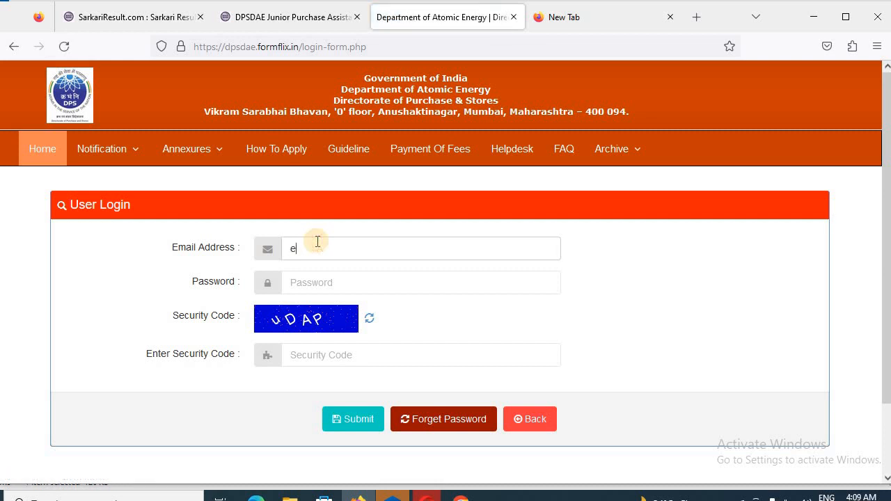
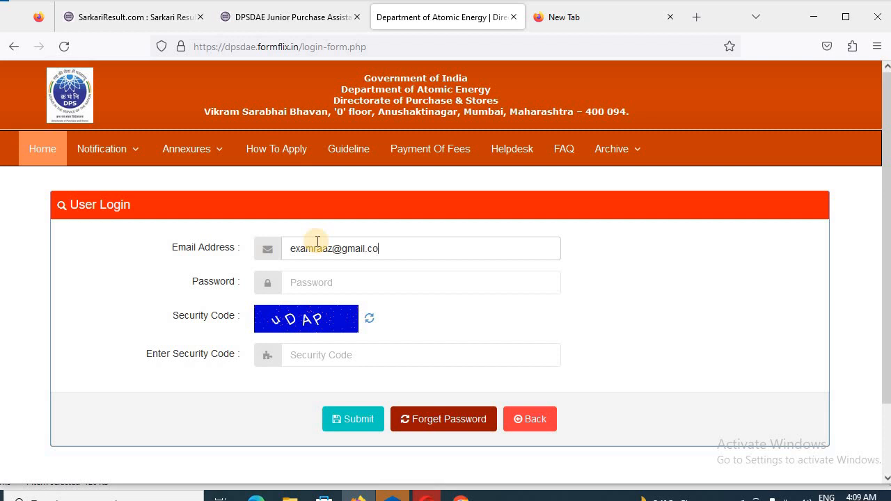
pyautogui.click(348, 291)
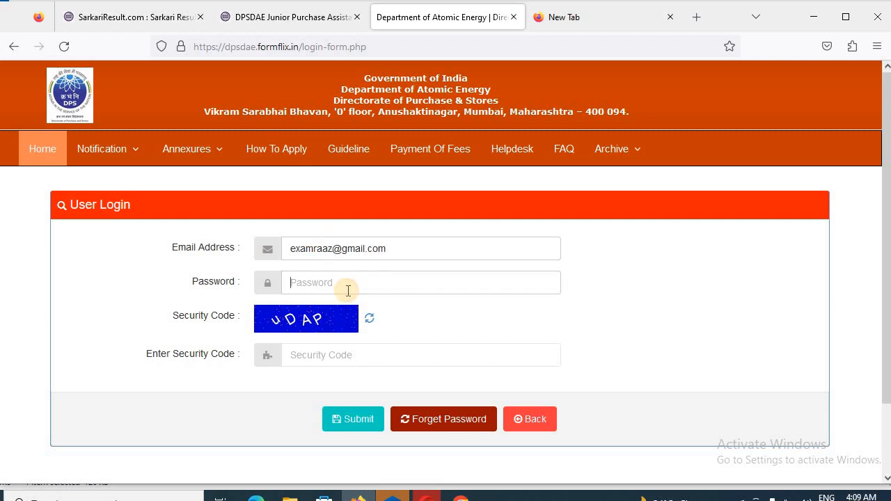
pyautogui.write('••')
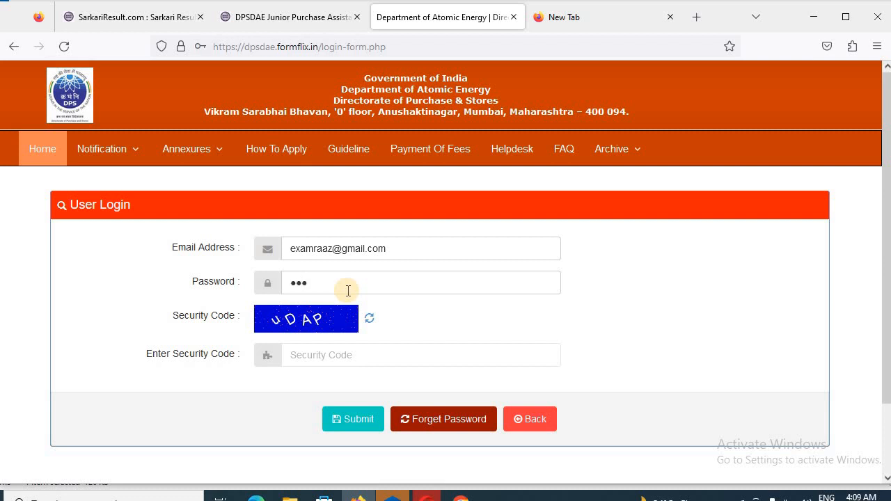
pyautogui.write('••••')
pyautogui.click(366, 357)
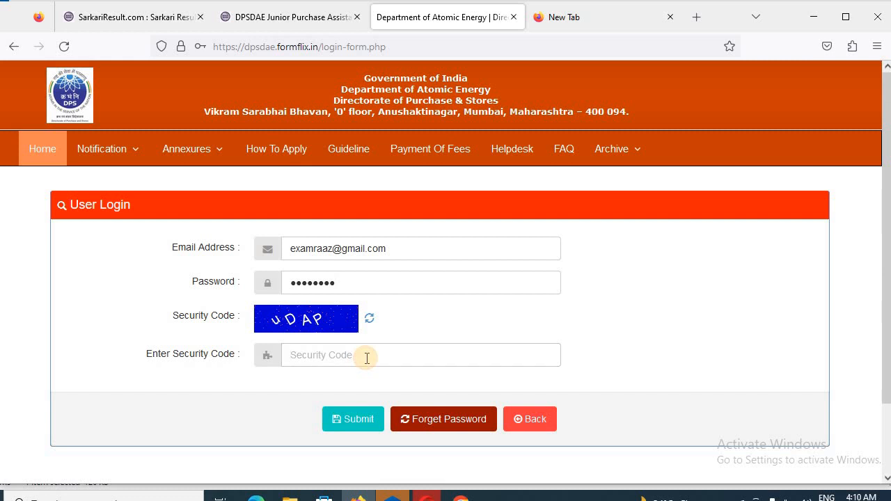
pyautogui.write('U')
pyautogui.press('BackSpace')
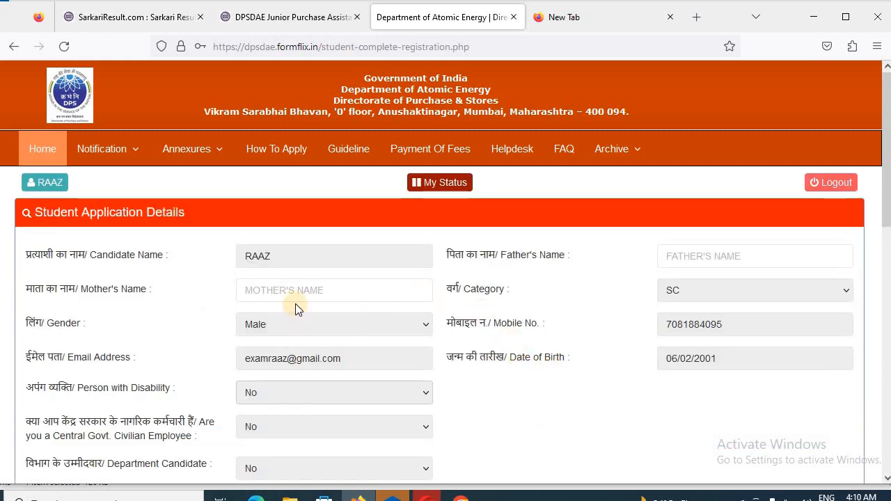
# Fill in the father's and mother's names on the application form
pyautogui.click(691, 255)
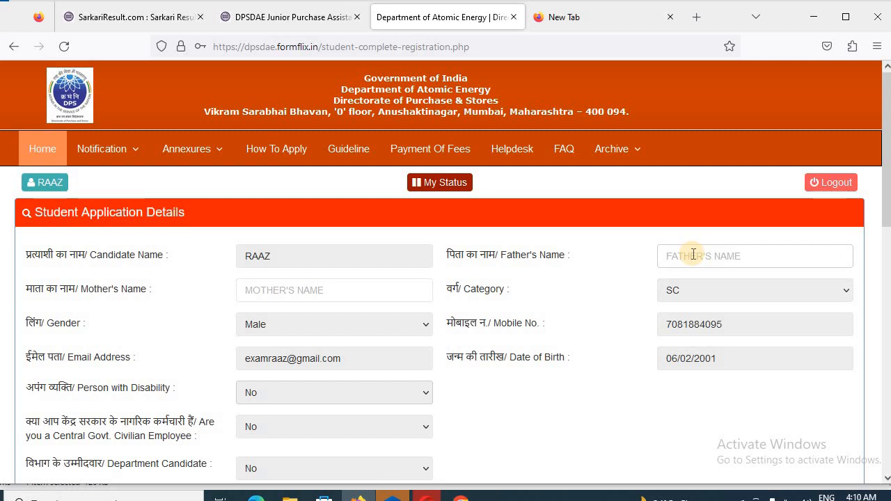
pyautogui.click(306, 293)
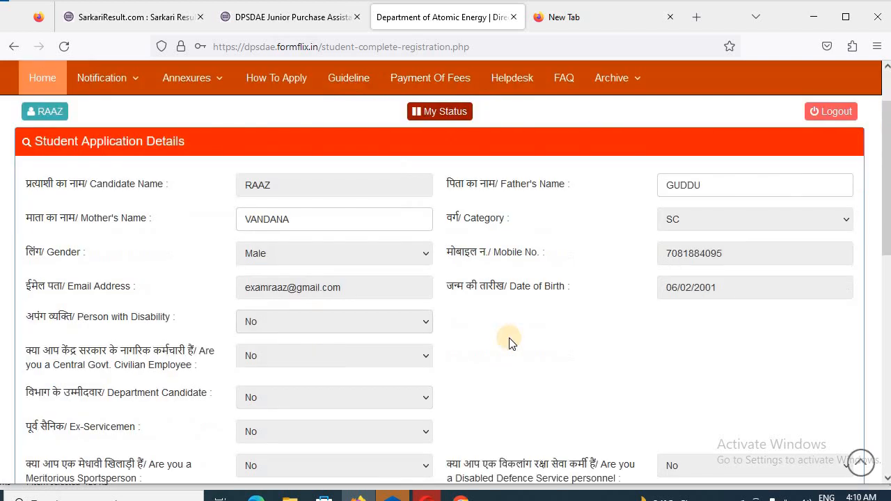
pyautogui.scroll(-3, 464, 313)
pyautogui.scroll(-1, 465, 313)
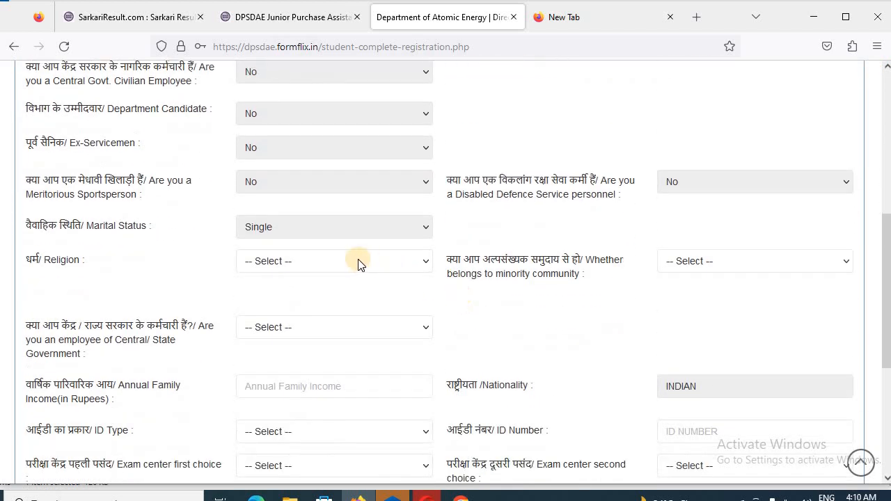
# Set religion to Hindu and answer No for government employee and minority community
pyautogui.click(328, 260)
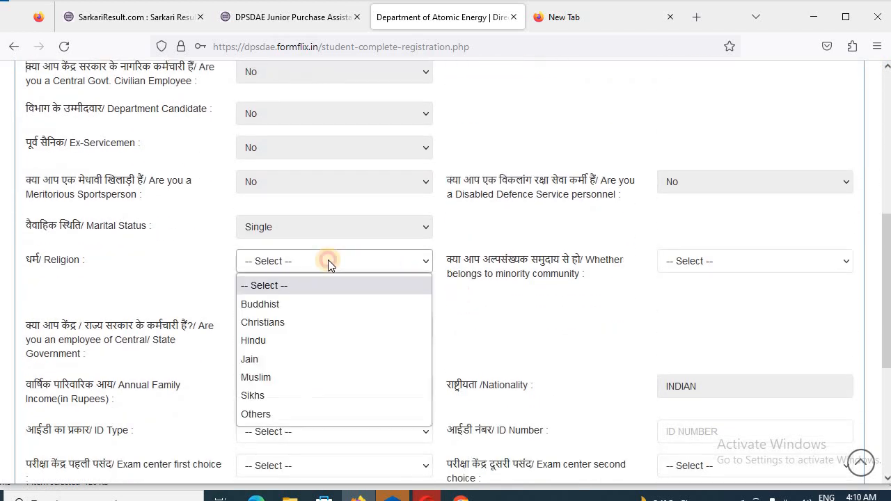
pyautogui.click(284, 341)
pyautogui.click(285, 328)
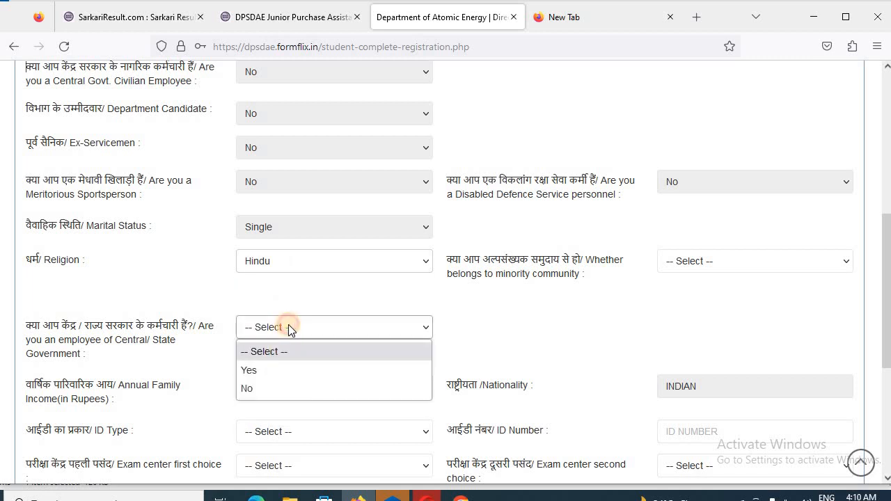
pyautogui.click(272, 387)
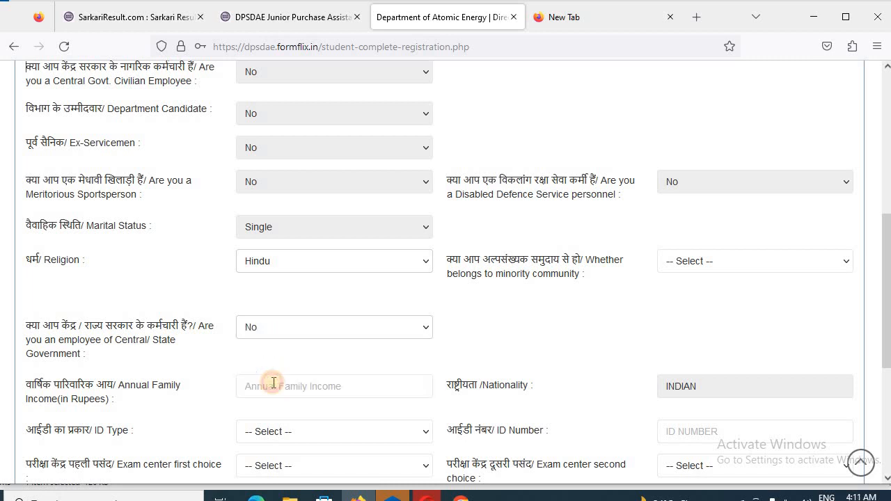
pyautogui.click(692, 261)
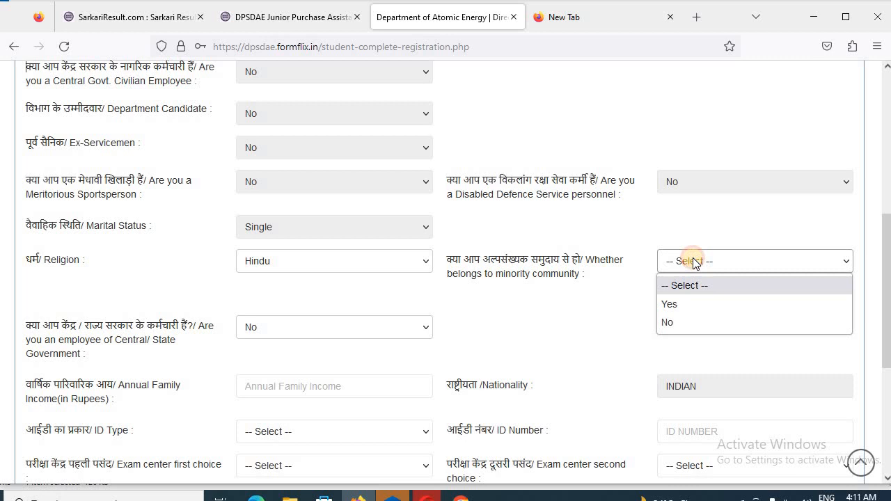
pyautogui.click(673, 323)
pyautogui.scroll(-2, 657, 300)
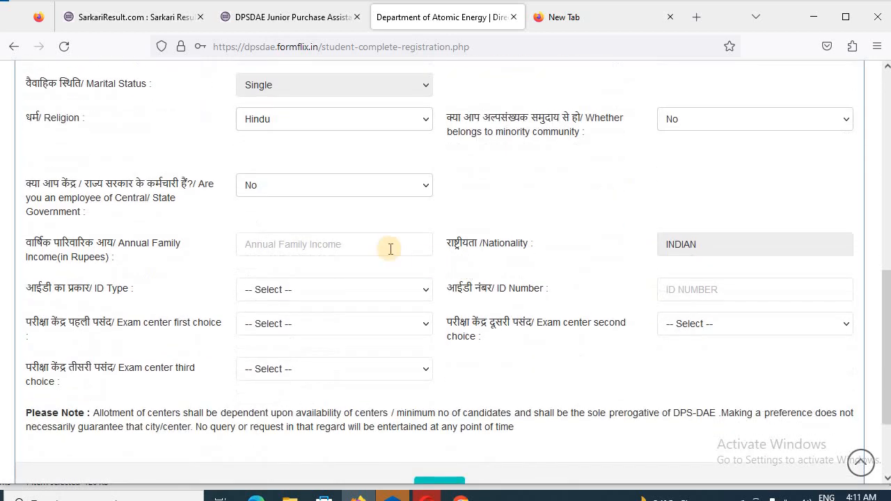
# Enter annual income 42000 and paste the Any Other Govt Photo ID card number
pyautogui.click(285, 248)
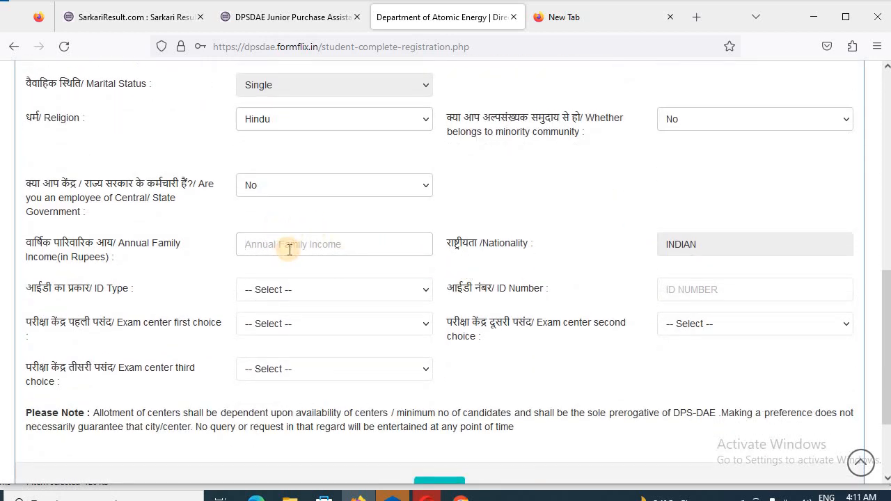
pyautogui.write('42000')
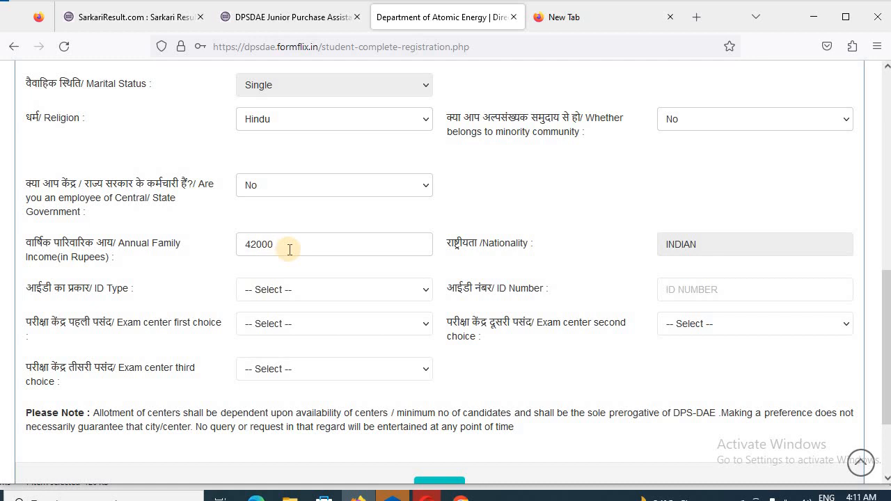
pyautogui.click(296, 288)
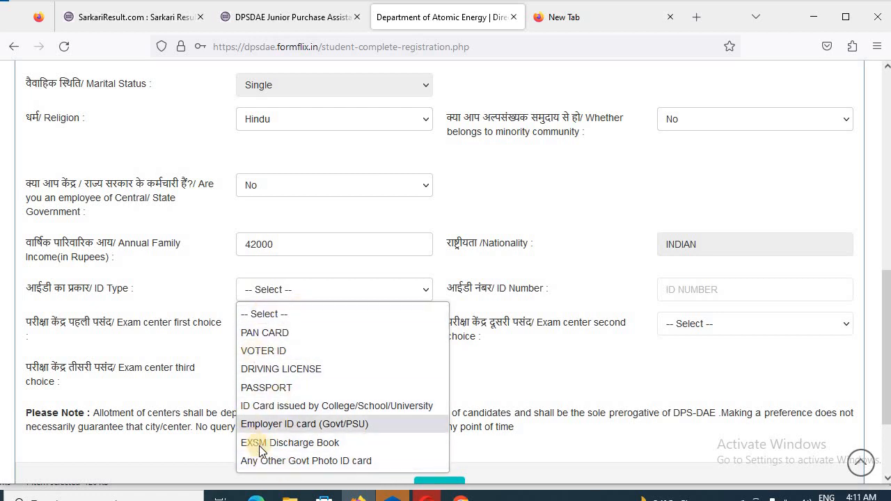
pyautogui.click(329, 467)
pyautogui.click(700, 293)
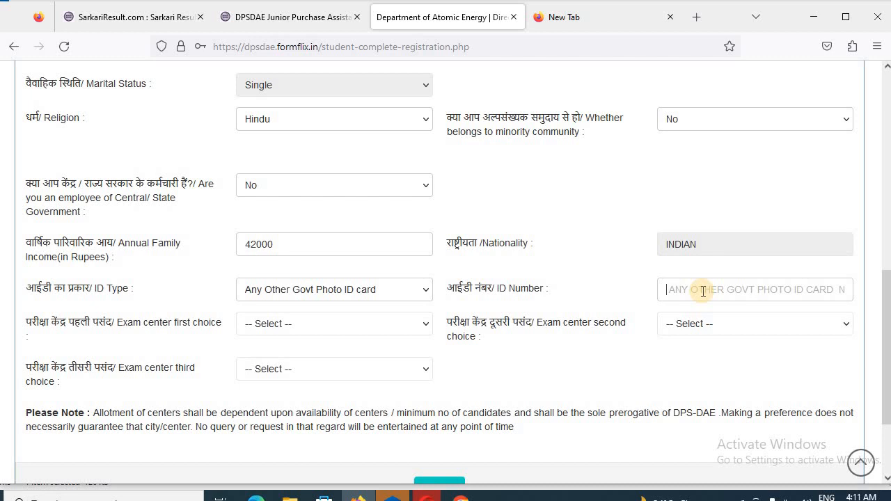
pyautogui.hotkey('ctrl', 'v')
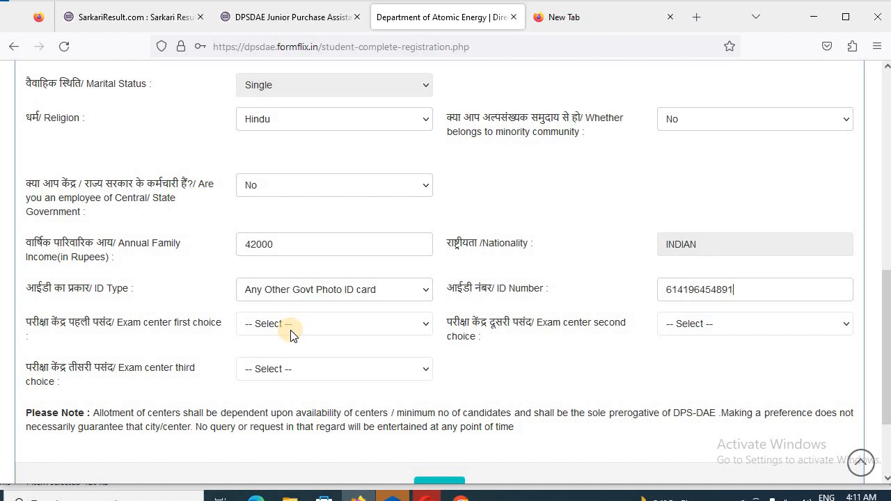
# Choose Delhi, Kolkata and Bengaluru as the three exam centres and save the page
pyautogui.click(290, 330)
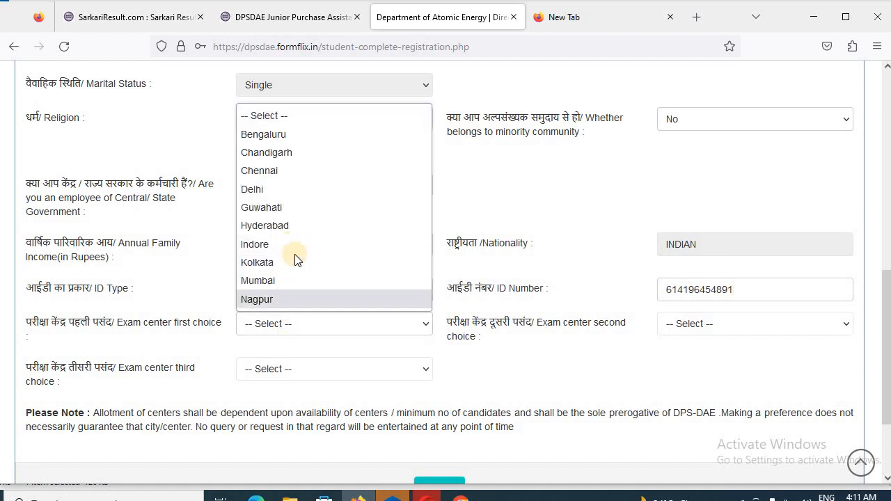
pyautogui.click(262, 188)
pyautogui.click(696, 332)
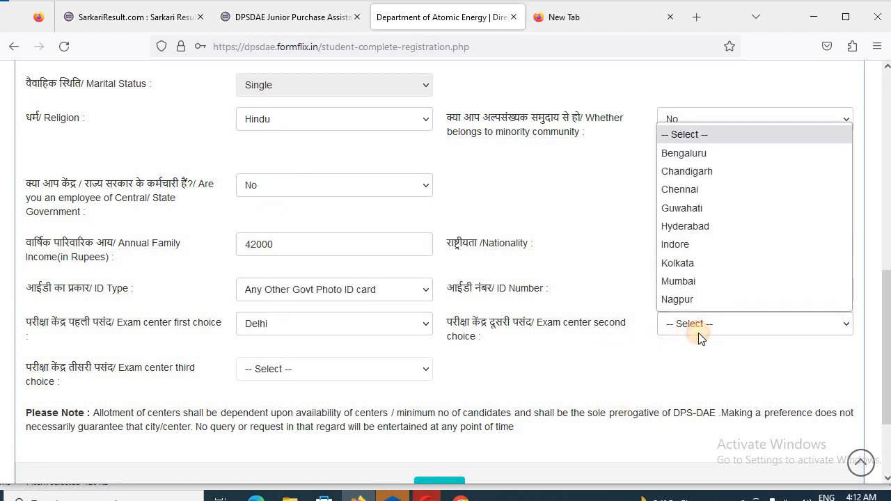
pyautogui.click(687, 259)
pyautogui.click(314, 372)
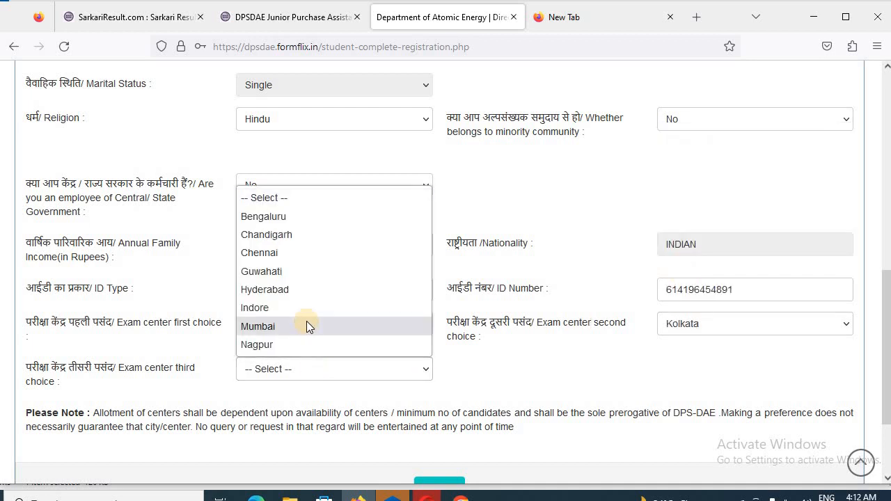
pyautogui.click(268, 216)
pyautogui.scroll(-3, 446, 418)
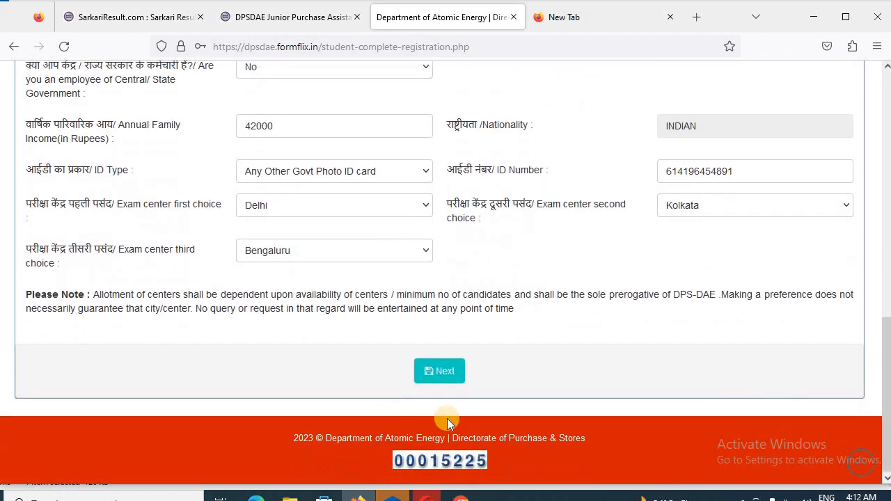
pyautogui.click(438, 371)
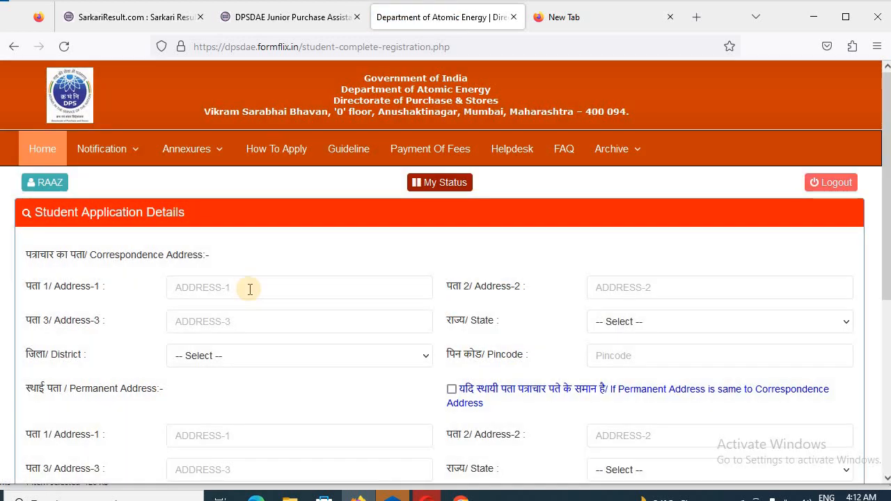
# Enter the correspondence address, mark permanent address as the same, and save
pyautogui.click(249, 289)
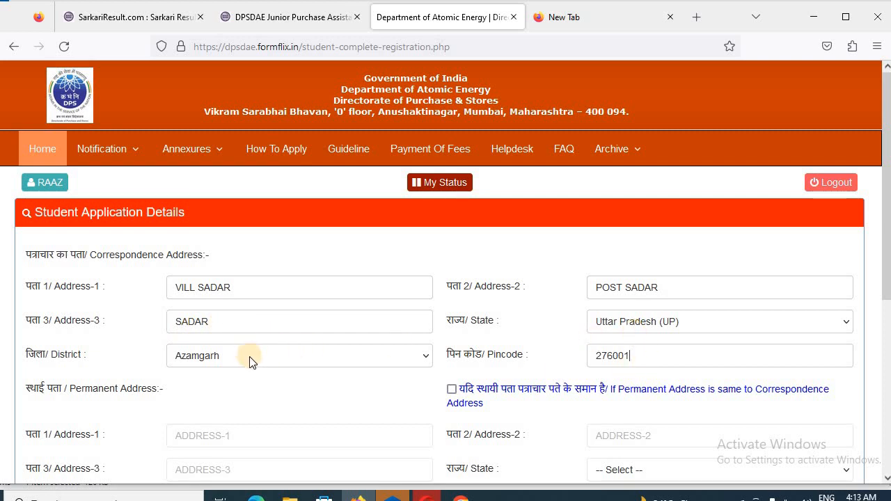
pyautogui.click(451, 390)
pyautogui.scroll(-5, 512, 397)
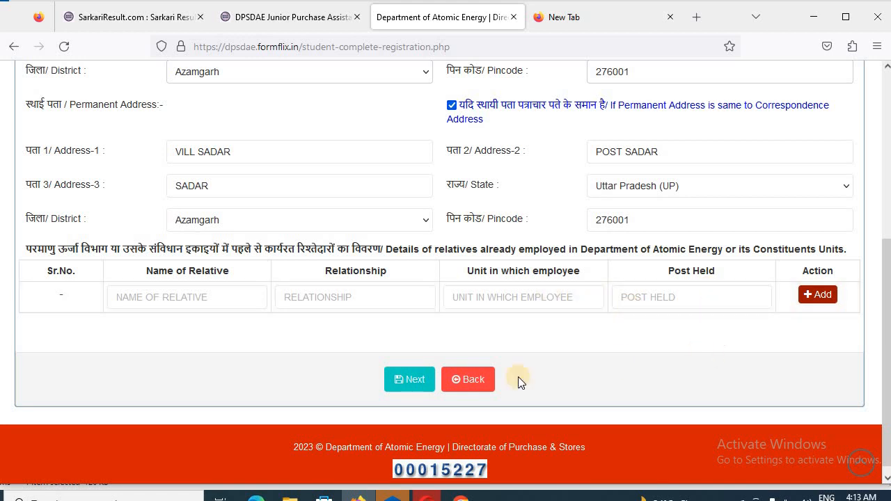
pyautogui.click(401, 386)
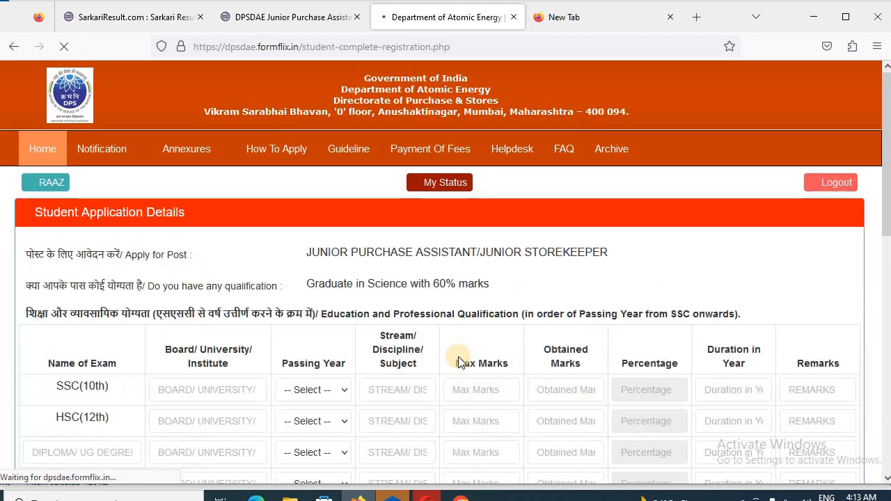
# Add SSC 2013, HSC PCM 2015 and B SC PCM 2018 rows scoring 80%, 80% and 70%
pyautogui.scroll(-2, 453, 362)
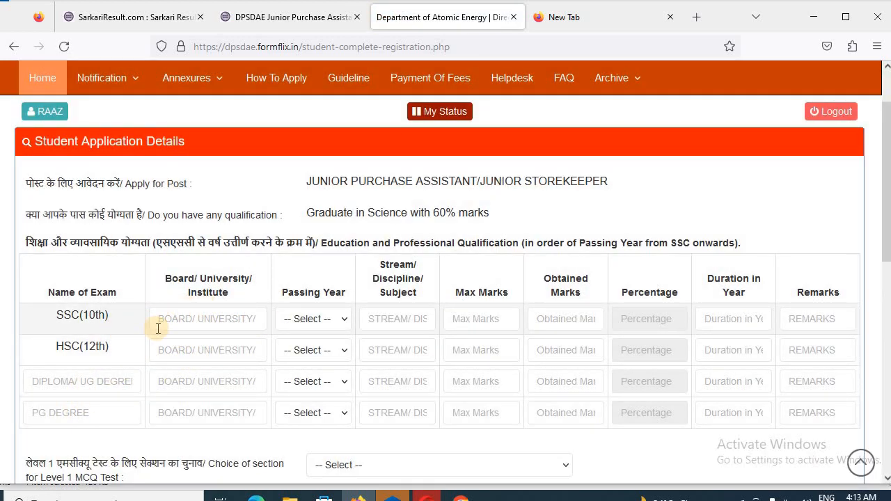
pyautogui.scroll(-4, 274, 394)
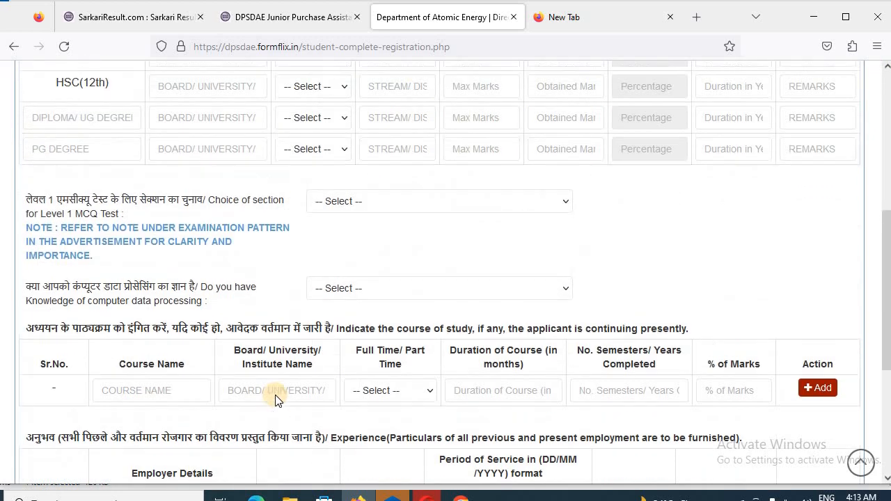
pyautogui.scroll(4, 275, 399)
pyautogui.scroll(-4, 275, 397)
pyautogui.scroll(1, 275, 395)
pyautogui.scroll(3, 274, 394)
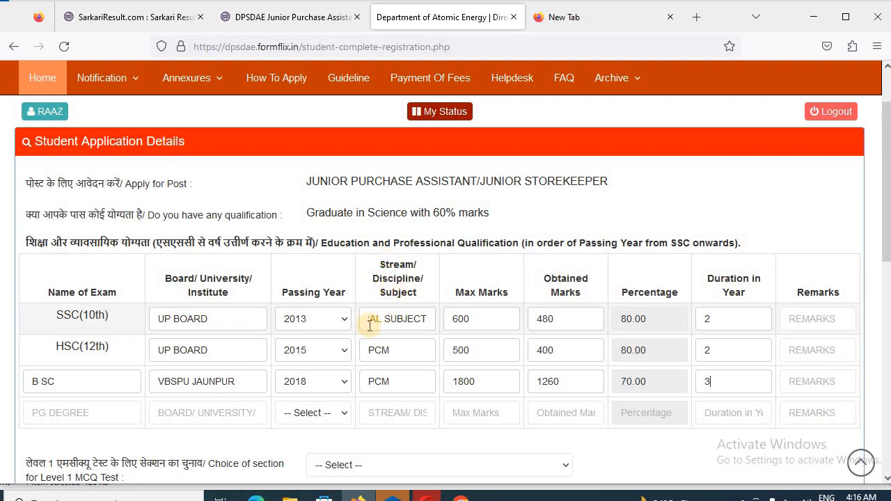
pyautogui.moveTo(370, 324); pyautogui.dragTo(439, 324)
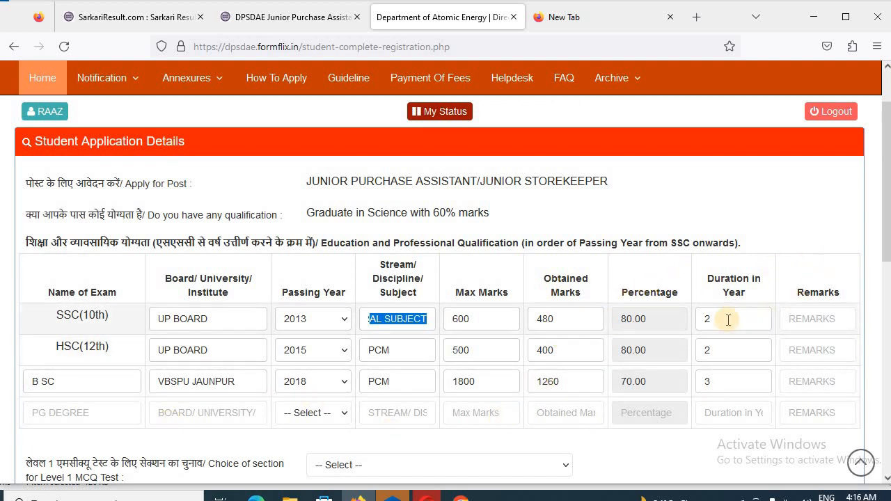
pyautogui.click(57, 380)
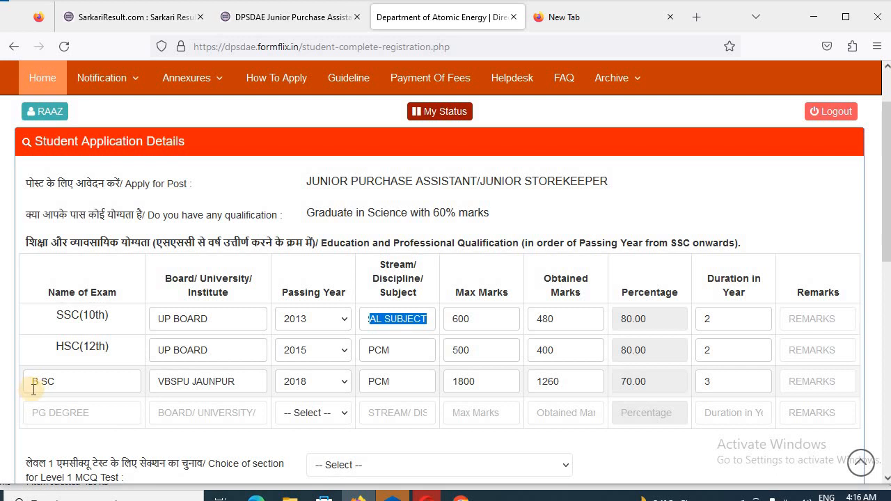
pyautogui.scroll(-2, 34, 390)
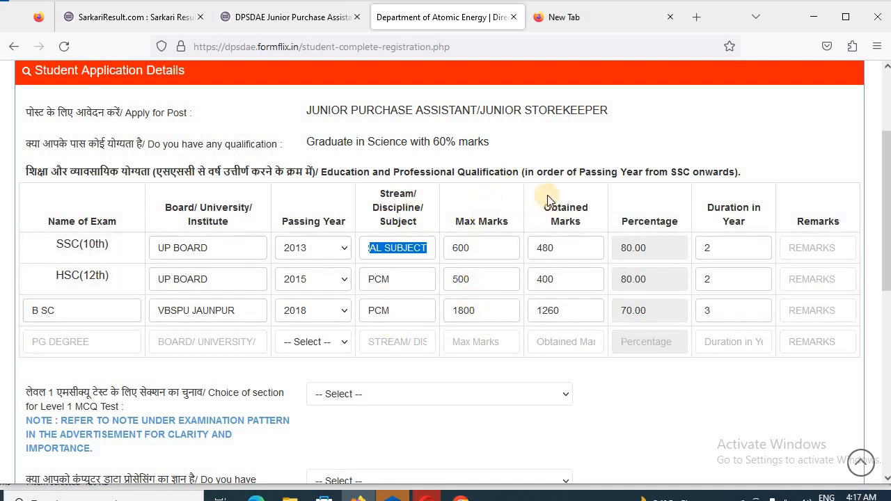
pyautogui.scroll(-1, 759, 261)
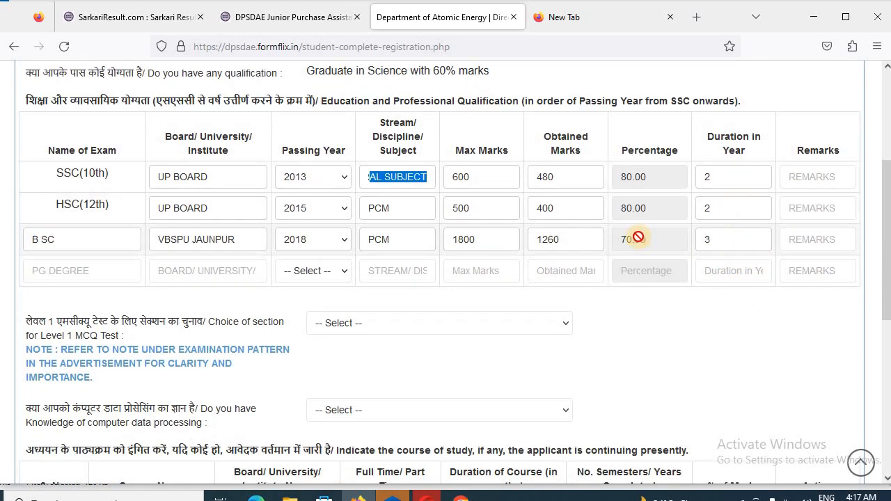
# Choose the Part B(a) science reasoning section for the Level 1 MCQ
pyautogui.scroll(-1, 517, 235)
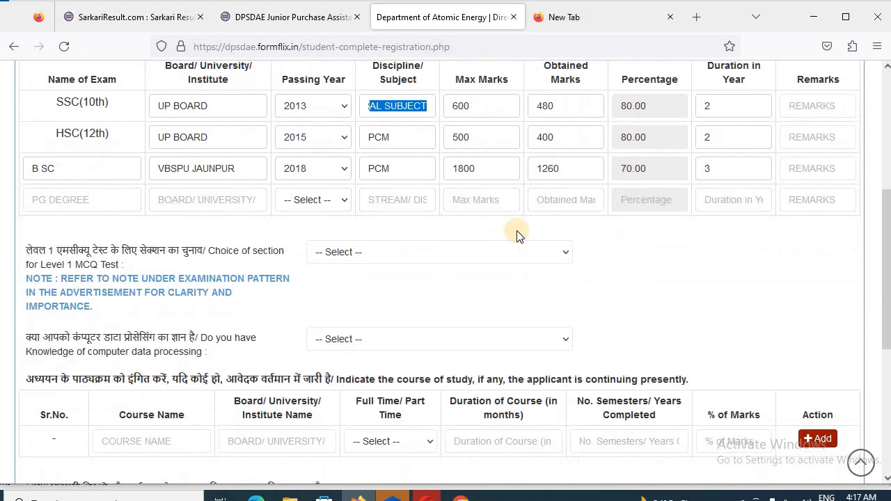
pyautogui.click(365, 251)
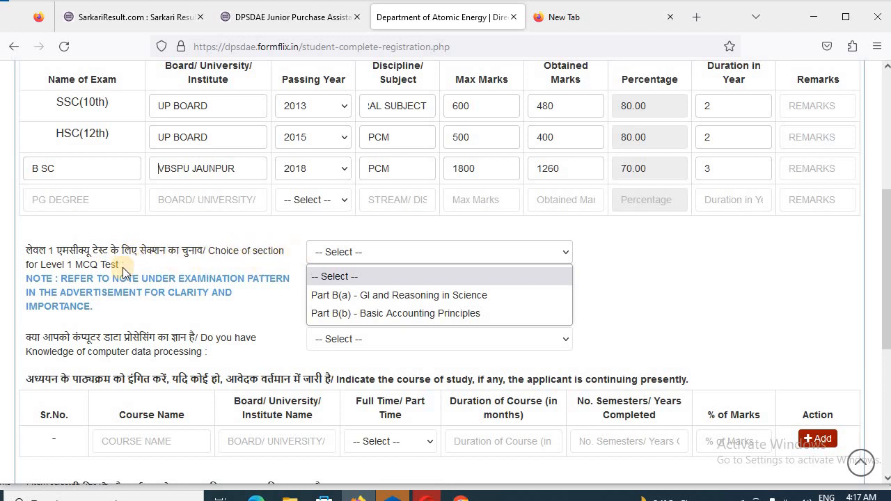
pyautogui.click(334, 295)
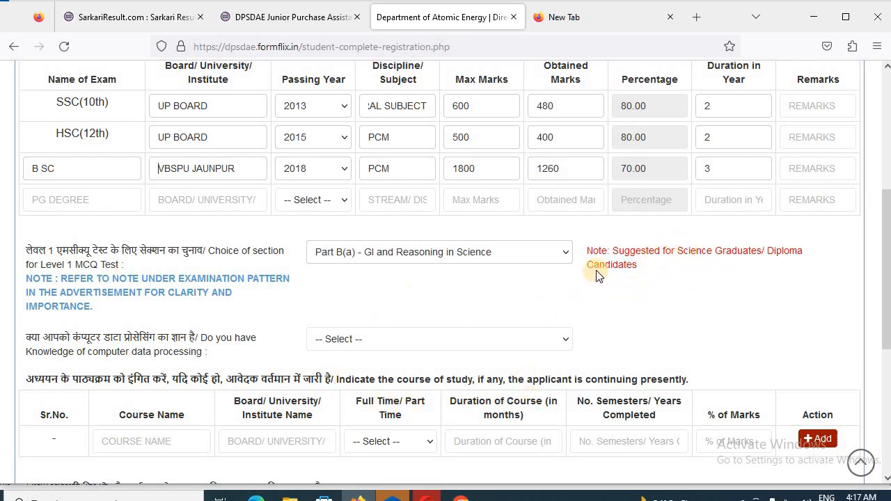
# Answer No to computer data processing knowledge and save the qualifications page
pyautogui.scroll(-2, 592, 279)
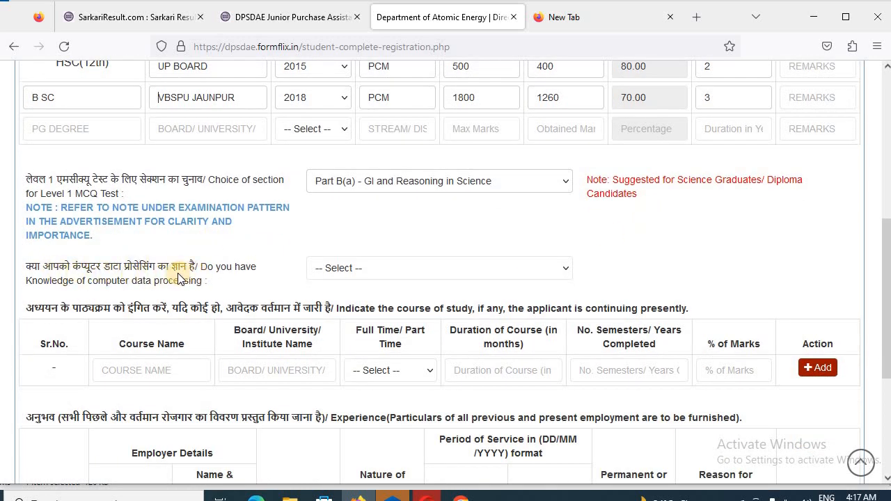
pyautogui.click(376, 270)
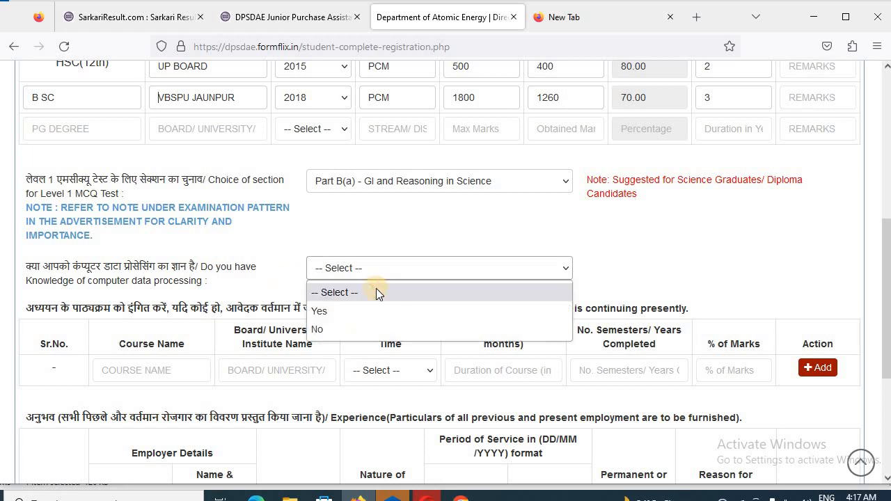
pyautogui.click(318, 330)
pyautogui.scroll(-3, 318, 313)
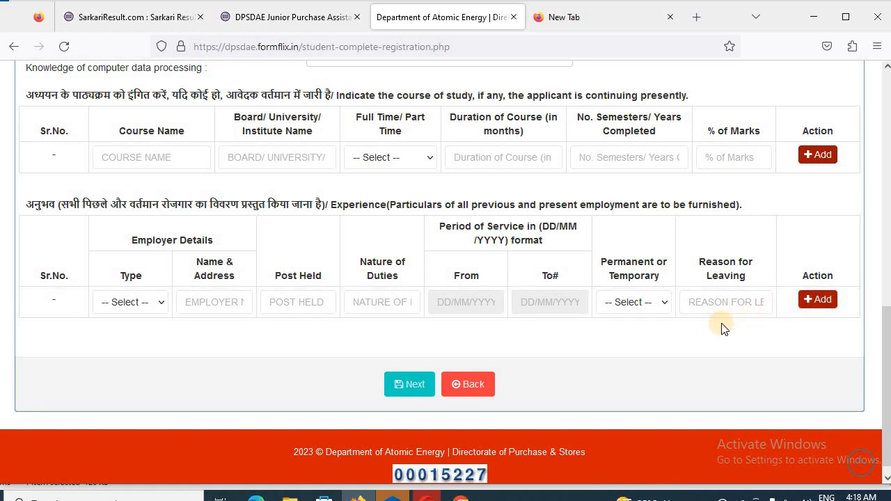
pyautogui.click(414, 389)
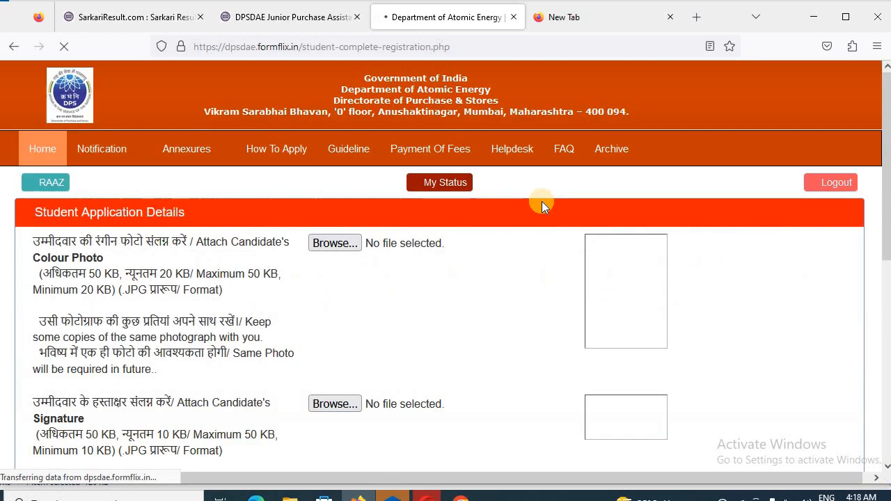
# Attach the candidate's colour photo from the Downloads folder
pyautogui.scroll(-5, 424, 243)
pyautogui.scroll(4, 103, 192)
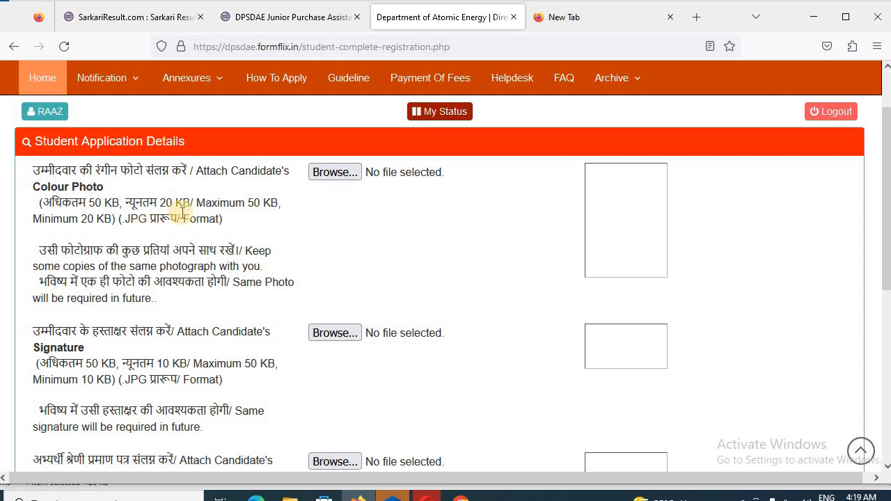
pyautogui.click(338, 169)
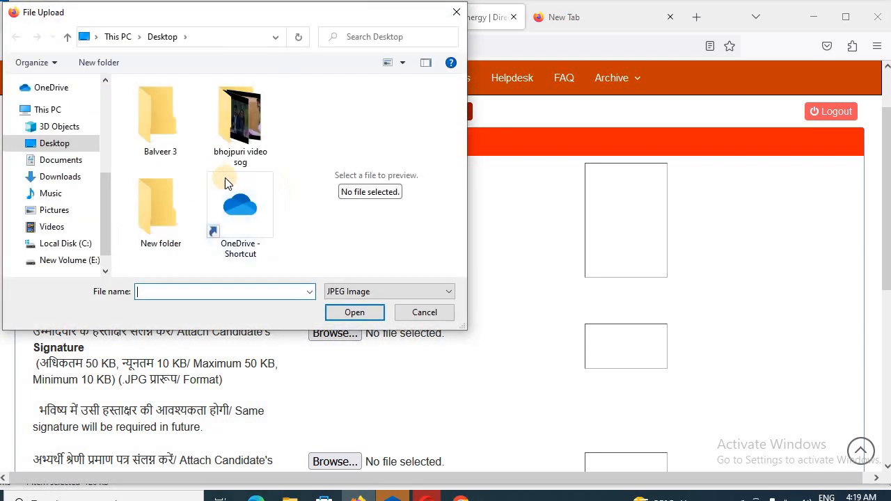
pyautogui.click(79, 177)
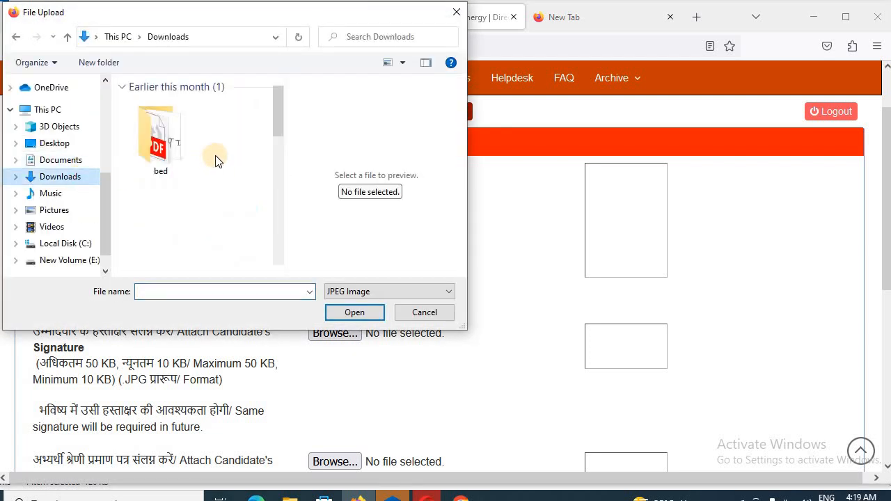
pyautogui.scroll(-10, 215, 159)
pyautogui.scroll(5, 160, 153)
pyautogui.doubleClick(167, 157)
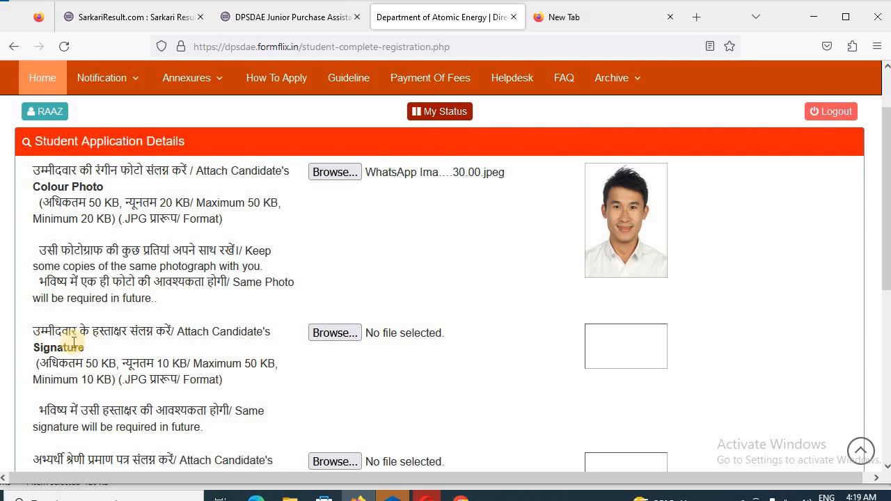
# Attach the candidate's signature image
pyautogui.click(338, 336)
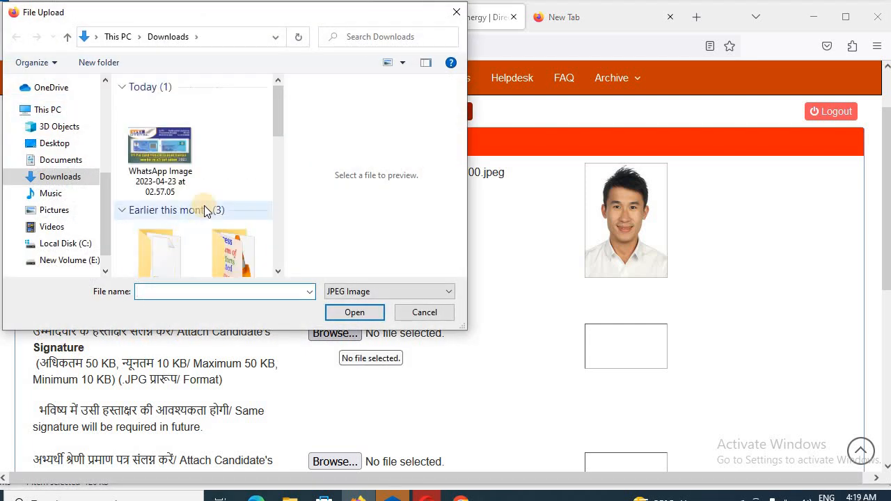
pyautogui.scroll(-3, 207, 205)
pyautogui.scroll(3, 174, 145)
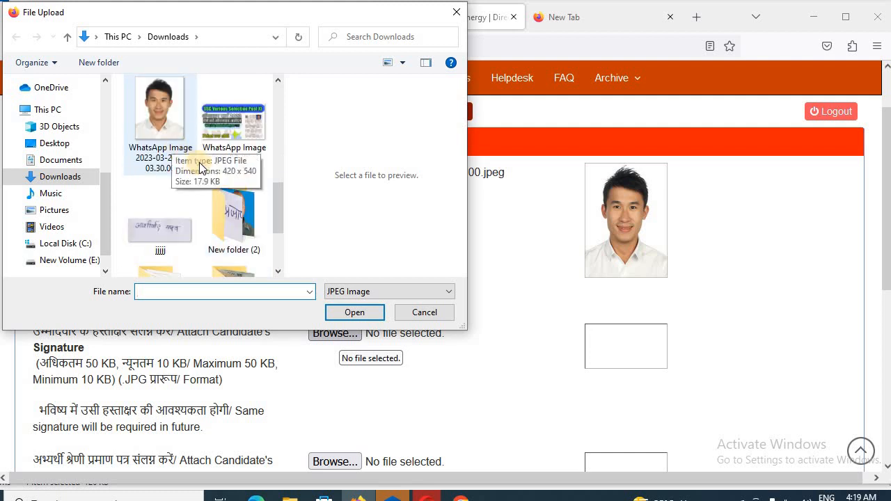
pyautogui.scroll(-3, 214, 170)
pyautogui.scroll(3, 218, 175)
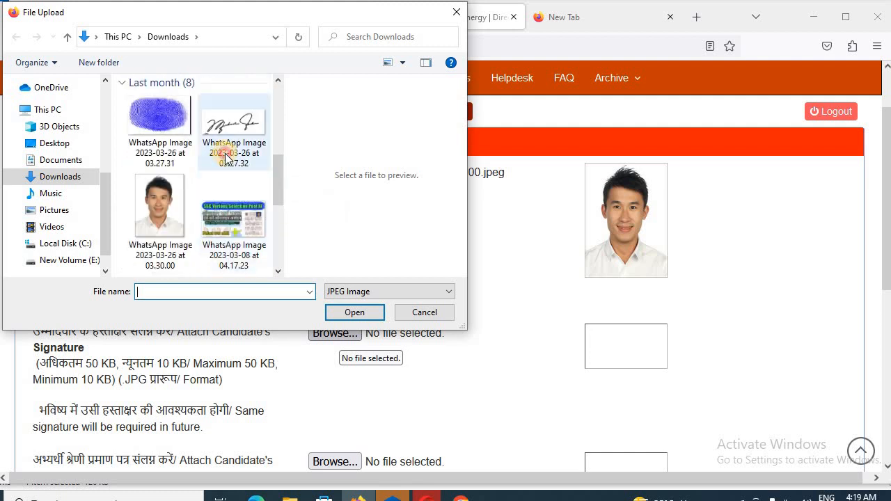
pyautogui.doubleClick(224, 145)
pyautogui.scroll(-2, 485, 364)
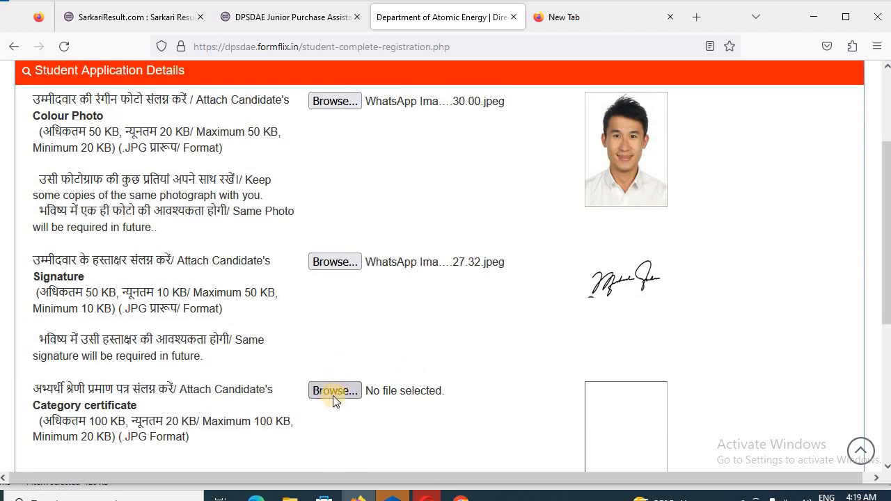
# Attach the category certificate image and qualification PDF, then try saving the uploads
pyautogui.click(323, 388)
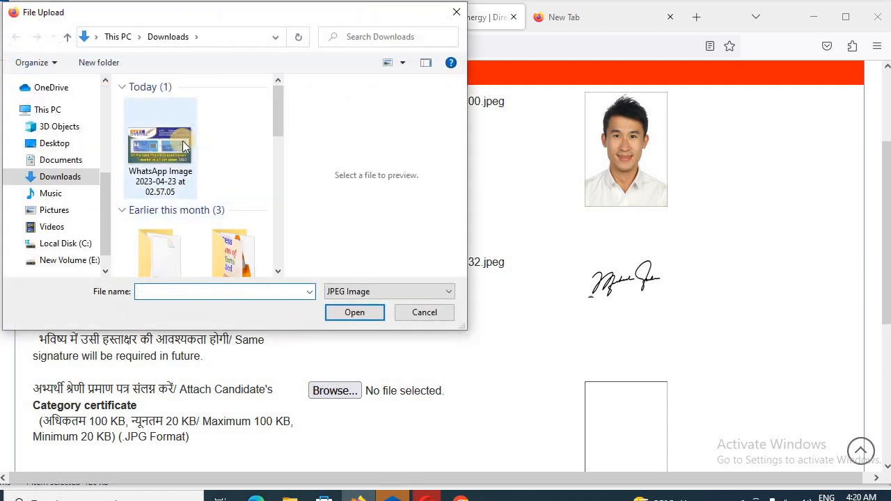
pyautogui.doubleClick(183, 142)
pyautogui.scroll(-5, 648, 404)
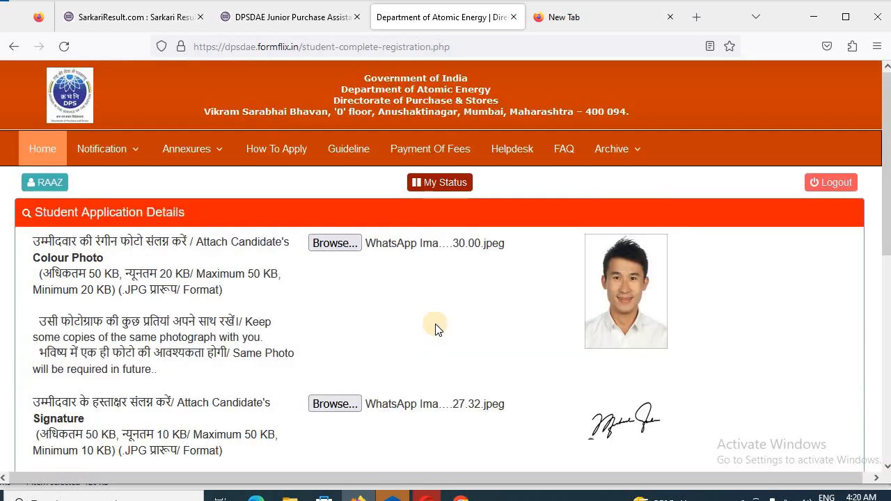
pyautogui.scroll(-3, 424, 340)
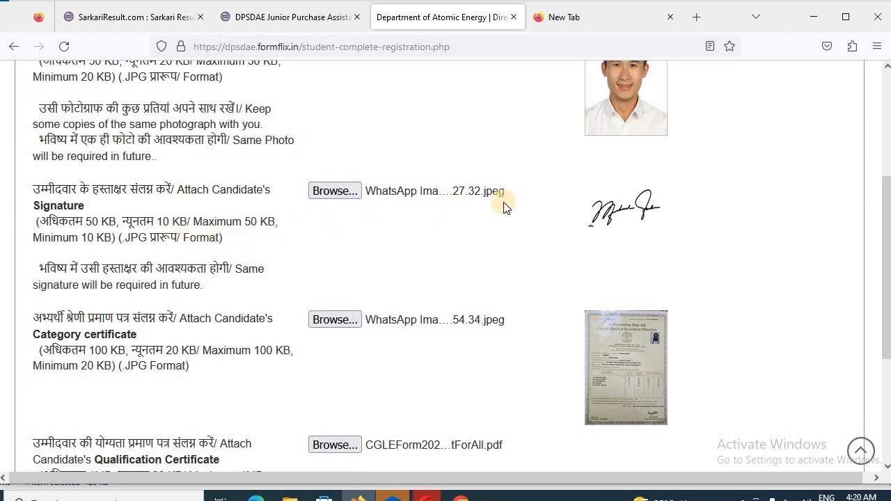
pyautogui.scroll(-1, 123, 265)
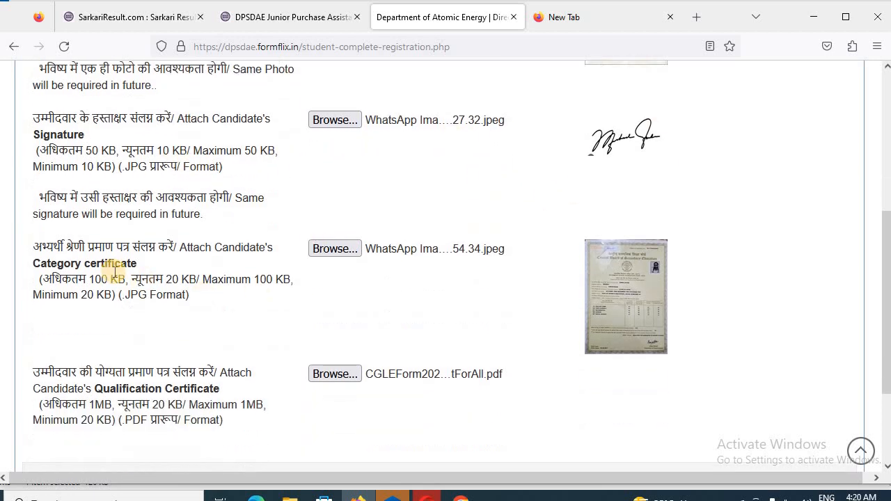
pyautogui.scroll(-1, 119, 274)
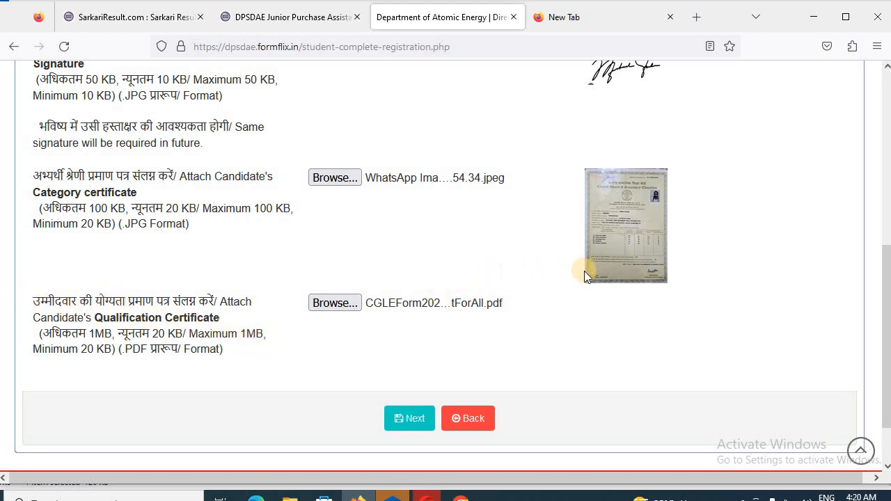
pyautogui.click(418, 418)
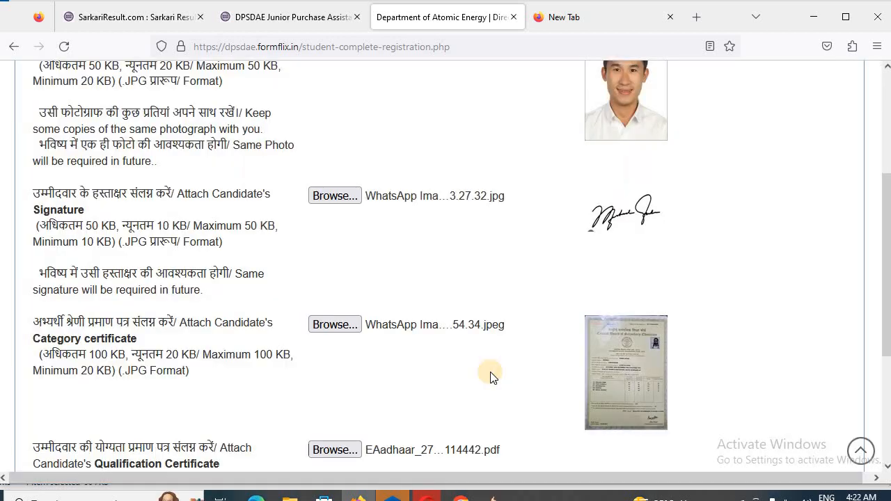
# Replace photo and signature with smaller JPGs, attach a new qualification PDF, and save
pyautogui.scroll(5, 364, 466)
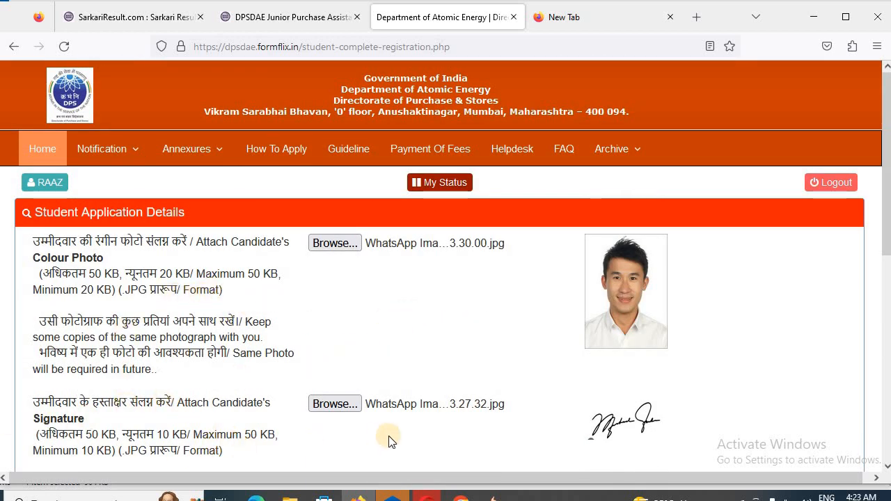
pyautogui.scroll(-1, 485, 451)
pyautogui.scroll(-2, 623, 366)
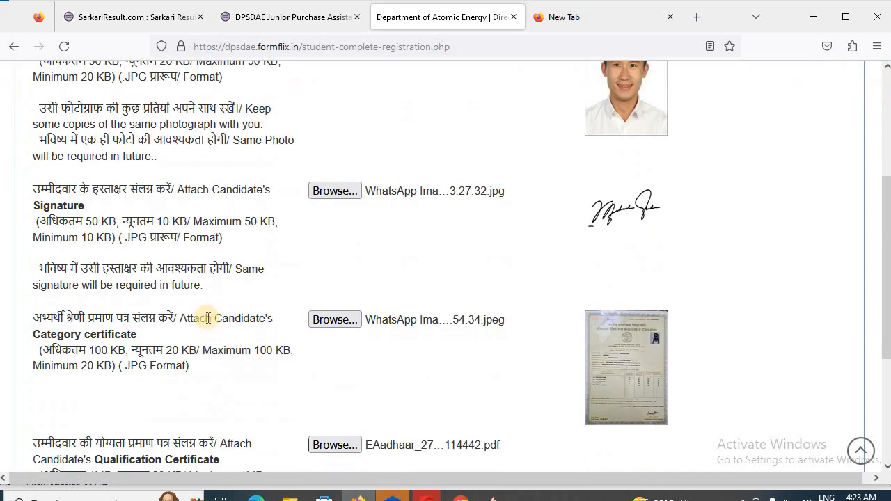
pyautogui.scroll(-1, 139, 341)
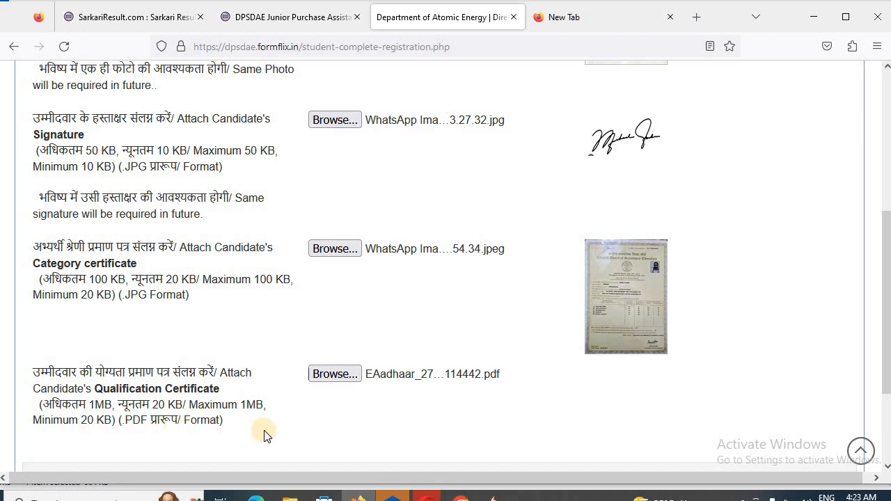
pyautogui.scroll(-1, 376, 418)
pyautogui.click(416, 422)
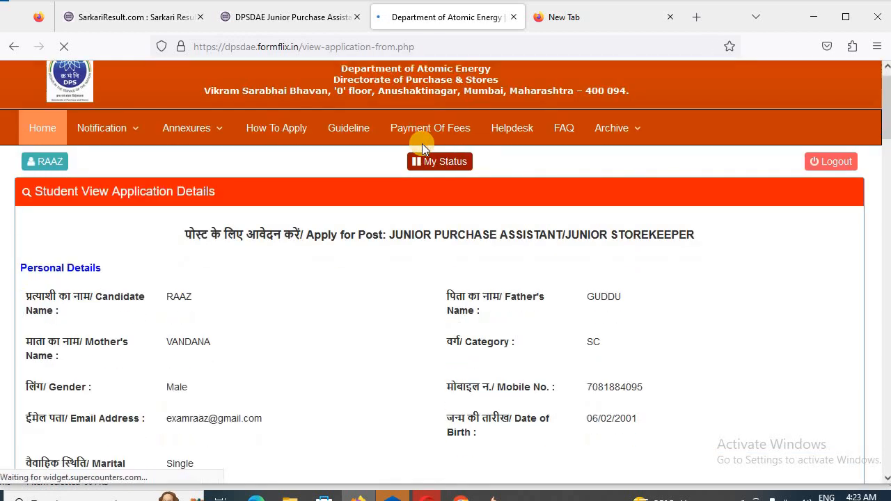
# Review the application preview, accept the declaration, and submit it
pyautogui.scroll(-3, 360, 219)
pyautogui.scroll(-15, 361, 218)
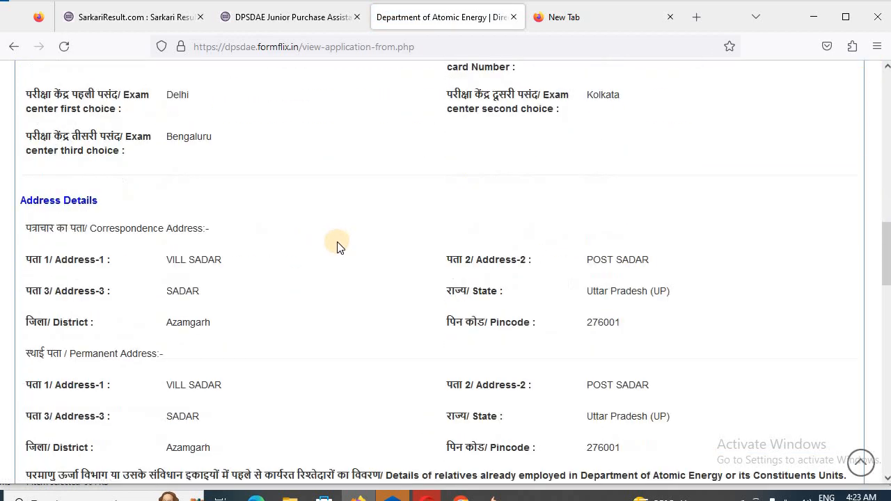
pyautogui.scroll(-15, 337, 250)
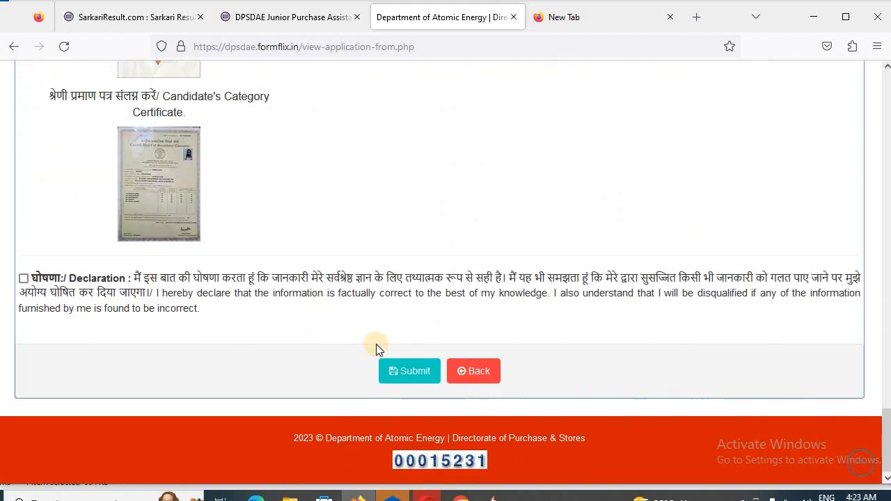
pyautogui.click(21, 278)
pyautogui.click(392, 372)
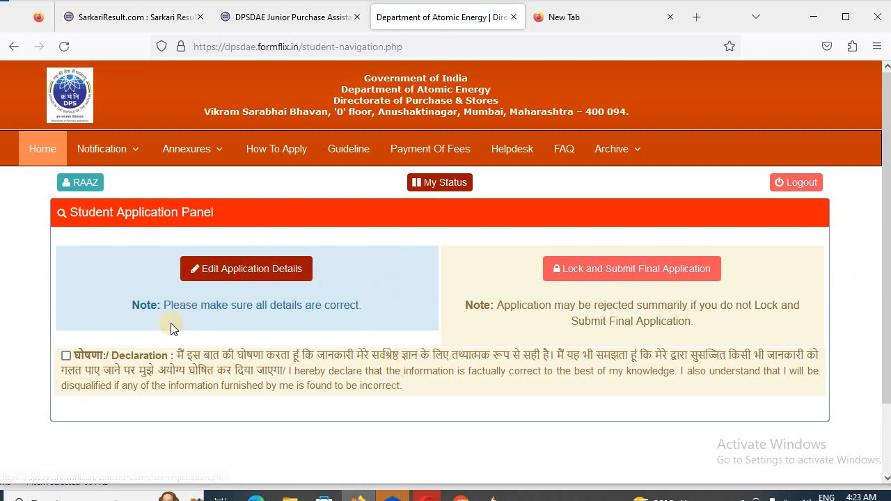
# Accept the declaration, lock and submit the final application, then print the form
pyautogui.click(67, 354)
pyautogui.click(620, 270)
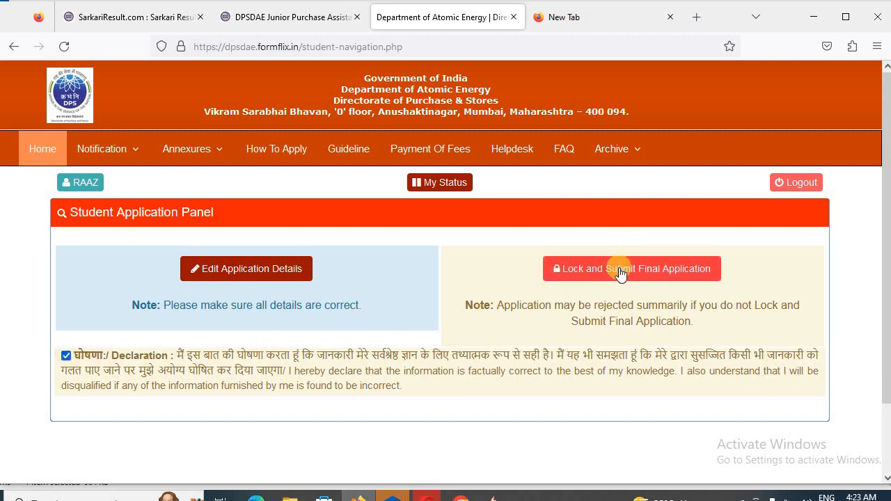
pyautogui.click(618, 269)
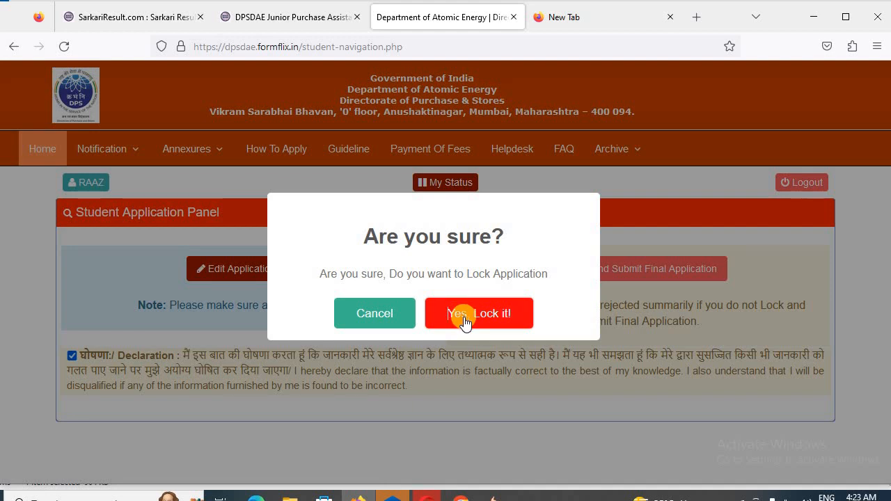
pyautogui.click(464, 314)
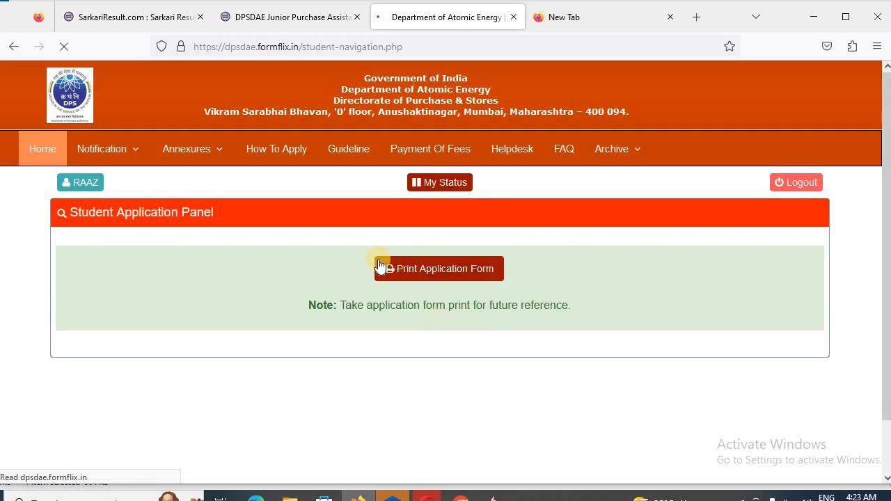
pyautogui.click(481, 269)
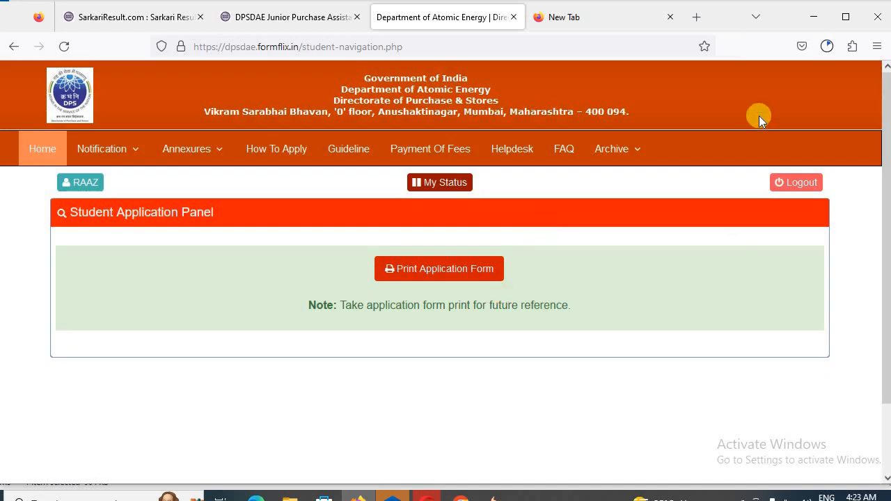